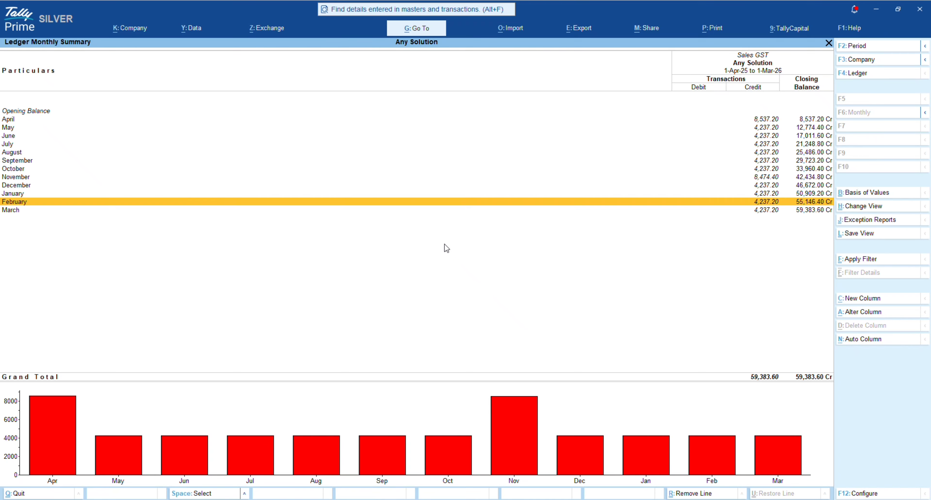
- Review the second April sales voucher in the Sales GST ledger and return to the voucher list without changing it
{"action": "key", "text": "Return"}
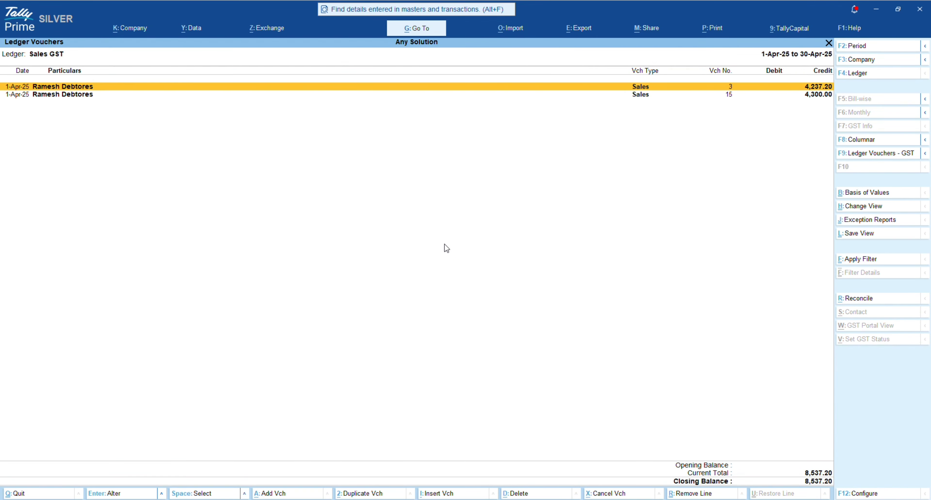
{"action": "key", "text": "Down"}
{"action": "key", "text": "Return"}
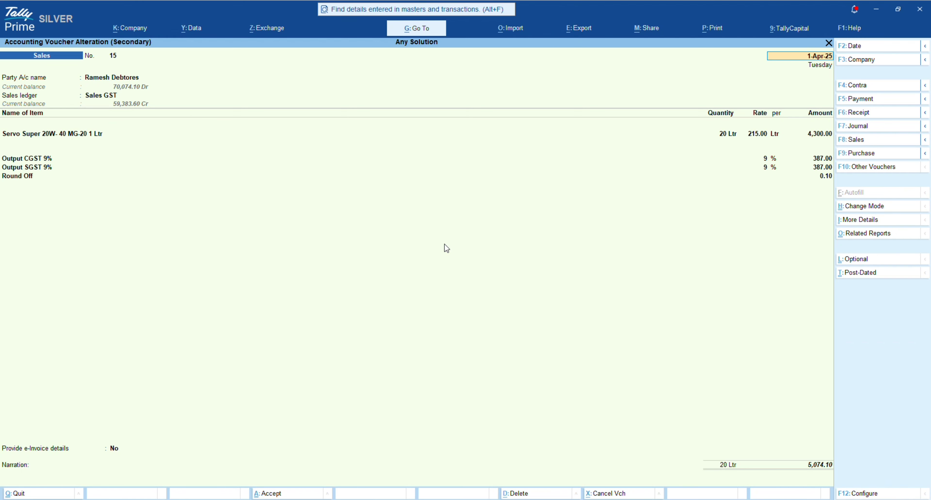
{"action": "key", "text": "BackSpace"}
{"action": "key", "text": "Escape"}
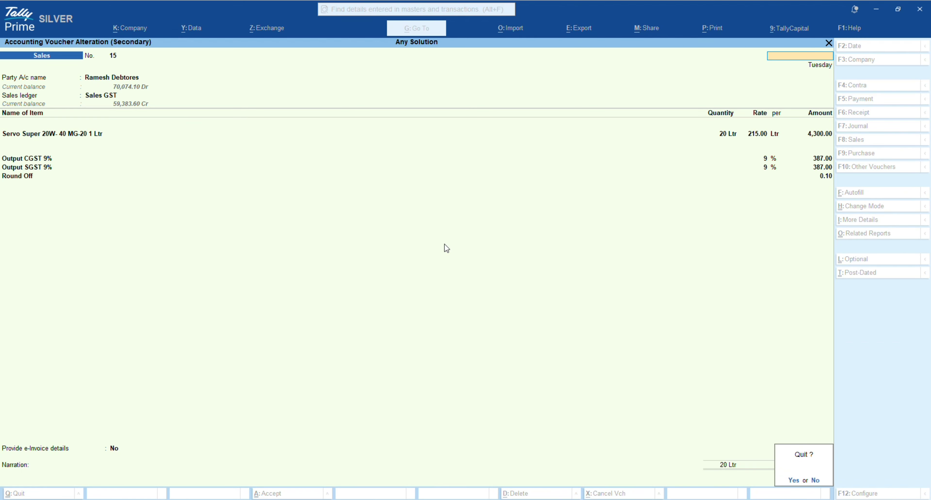
{"action": "key", "text": "y"}
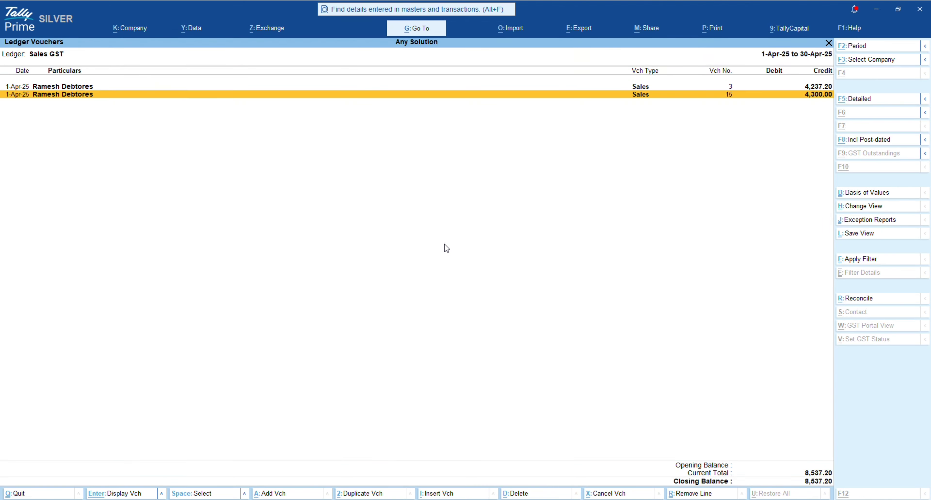
- Start a new Credit Note voucher and choose the debtor ledger as its party account
{"action": "key", "text": "alt+a"}
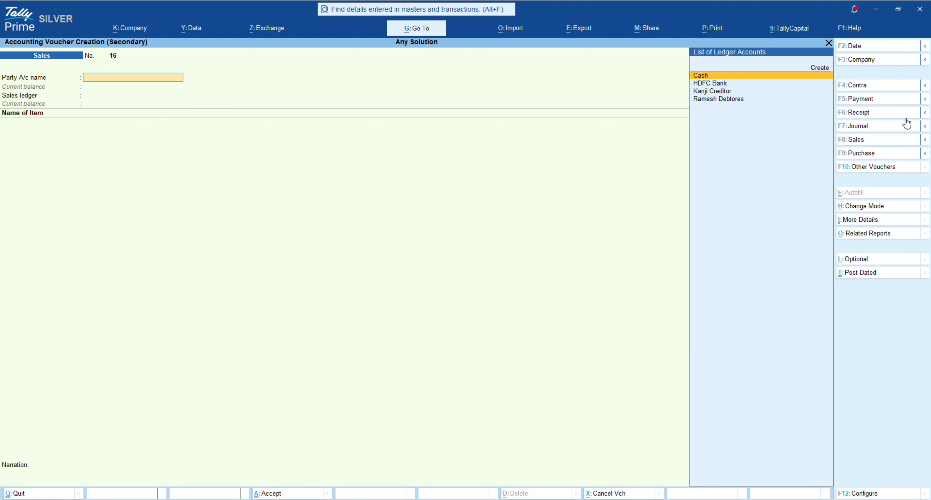
{"action": "left_click", "coordinate": [924, 113]}
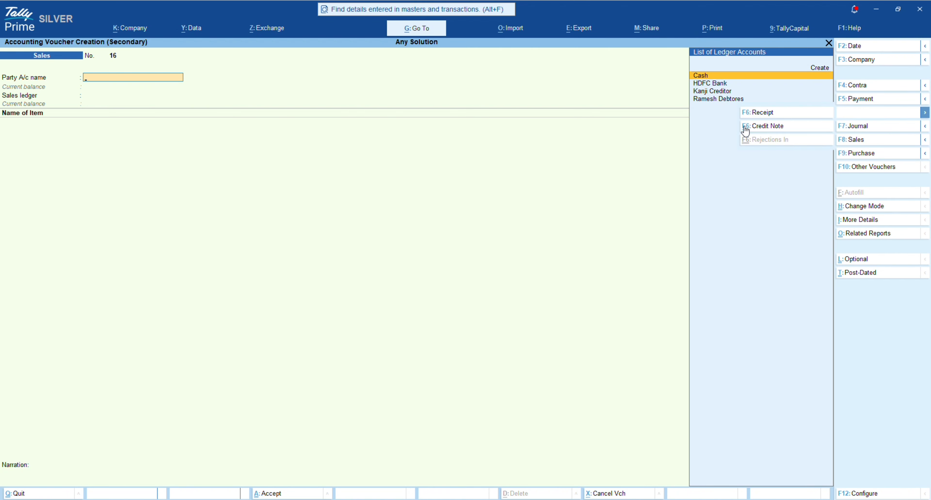
{"action": "left_click", "coordinate": [767, 127]}
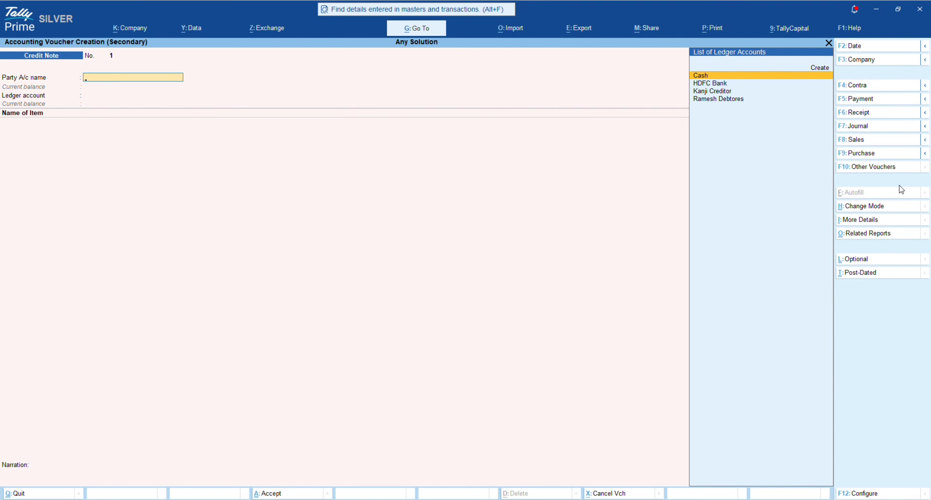
{"action": "key", "text": "Down"}
{"action": "key", "text": "Down"}
{"action": "key", "text": "Down"}
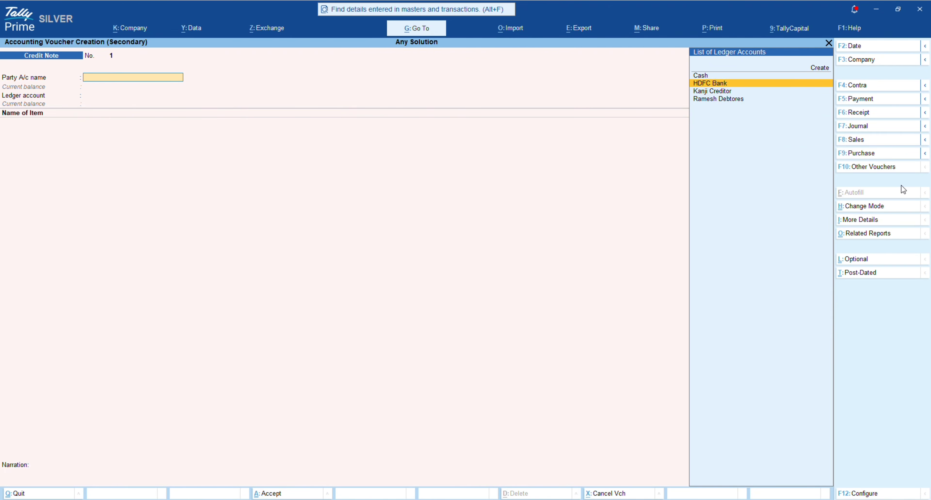
{"action": "key", "text": "Return"}
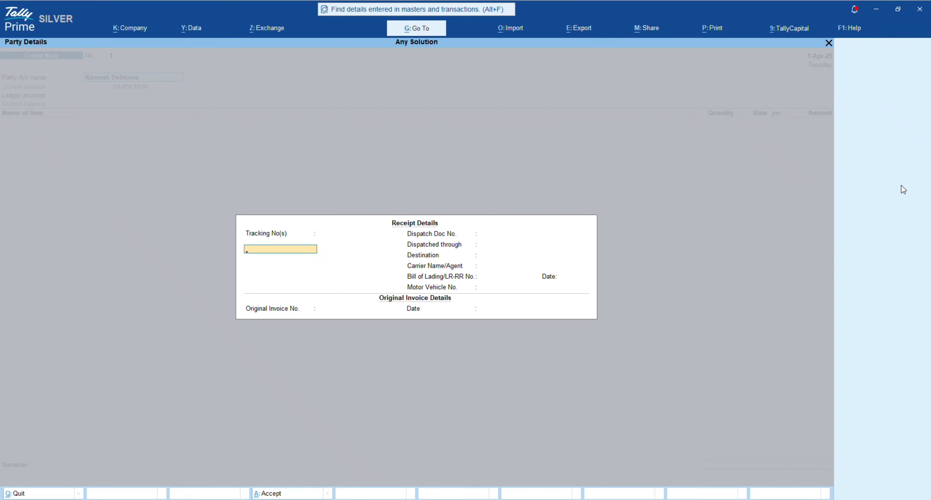
- Leave the receipt and original invoice details blank and accept the default party details for the credit note
{"action": "key", "text": "Return"}
{"action": "key", "text": "Return"}
{"action": "key", "text": "Return"}
{"action": "key", "text": "Return"}
{"action": "key", "text": "Return"}
{"action": "key", "text": "Return"}
{"action": "key", "text": "Return"}
{"action": "key", "text": "Return"}
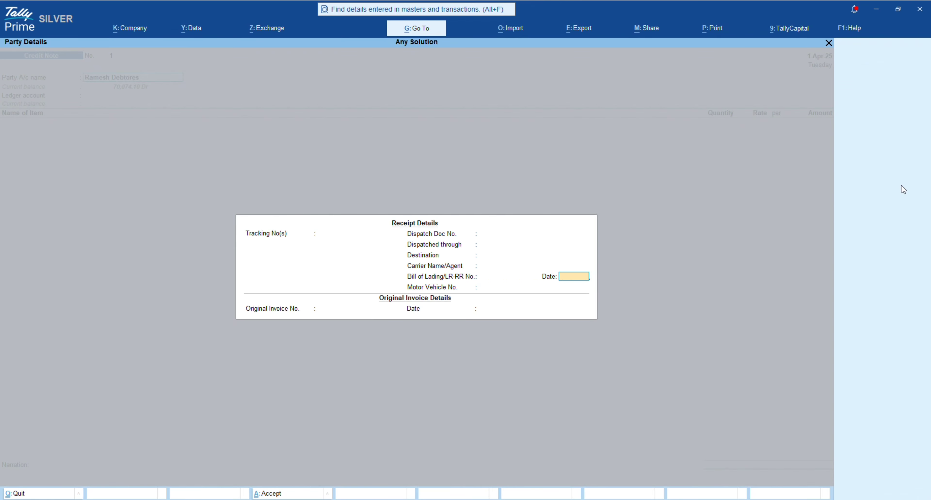
{"action": "key", "text": "Return"}
{"action": "key", "text": "Return"}
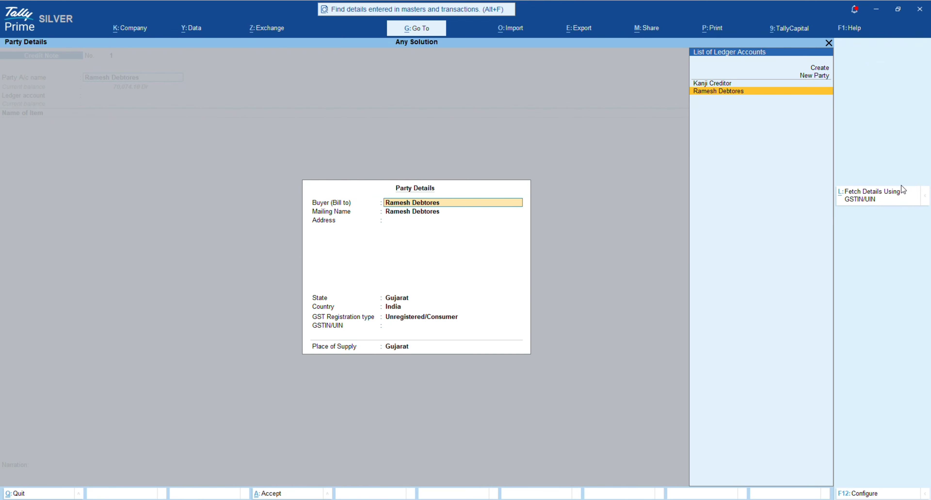
{"action": "key", "text": "Return"}
{"action": "key", "text": "Return"}
{"action": "key", "text": "Return"}
{"action": "key", "text": "Return"}
{"action": "key", "text": "Return"}
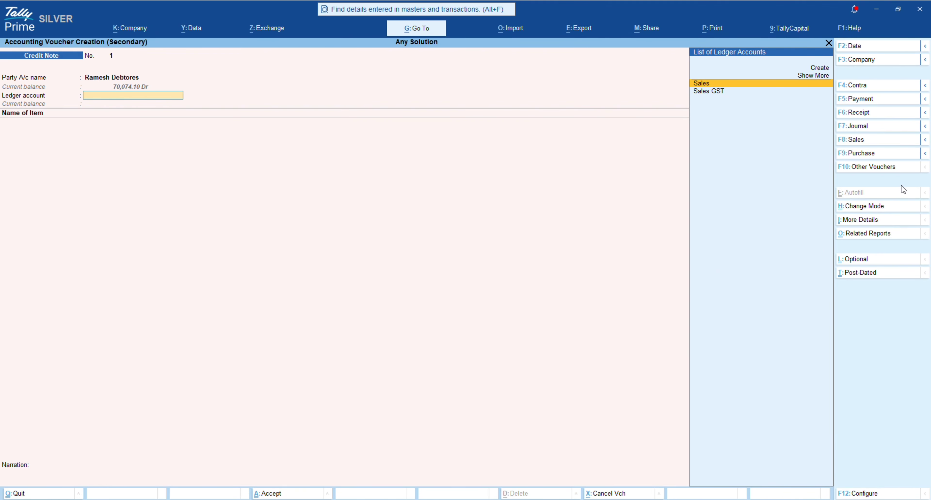
- Create a ledger named Sales Return under Sales Accounts and use it as the credit note's ledger account
{"action": "key", "text": "alt"}
{"action": "key", "text": "alt+c"}
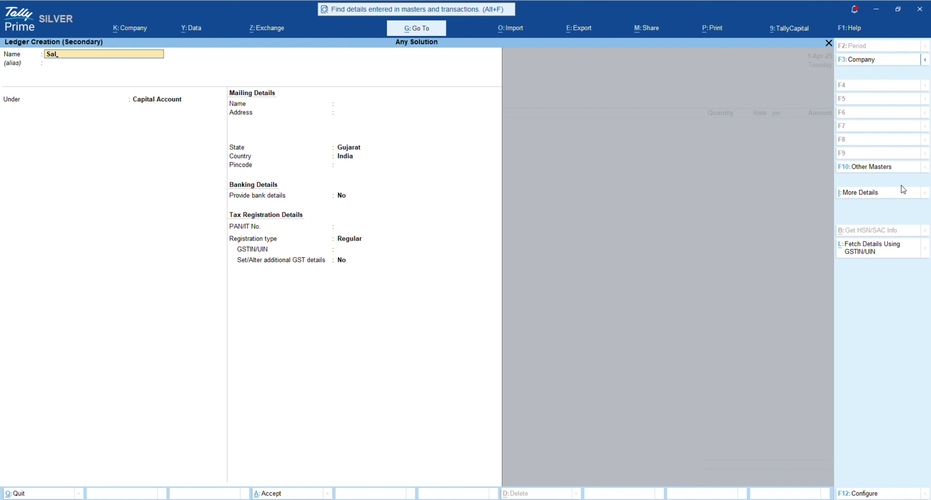
{"action": "type", "text": "Return"}
{"action": "key", "text": "Return"}
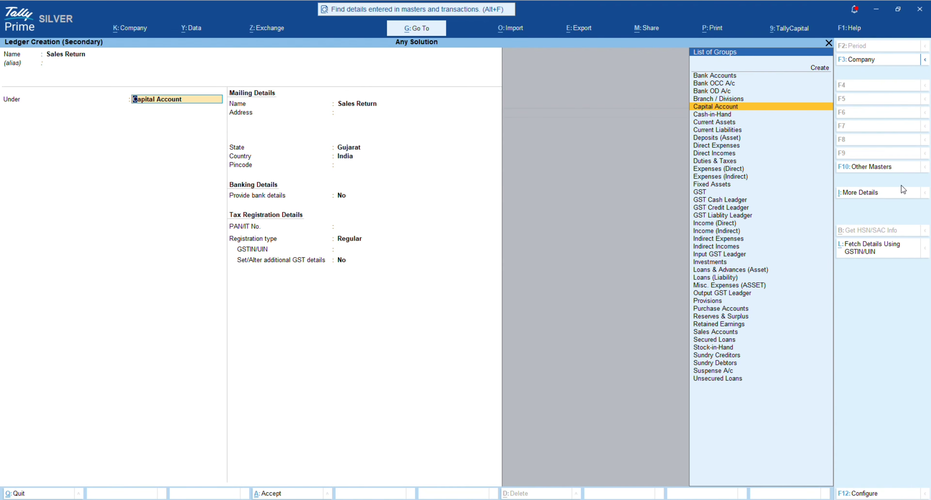
{"action": "key", "text": "BackSpace"}
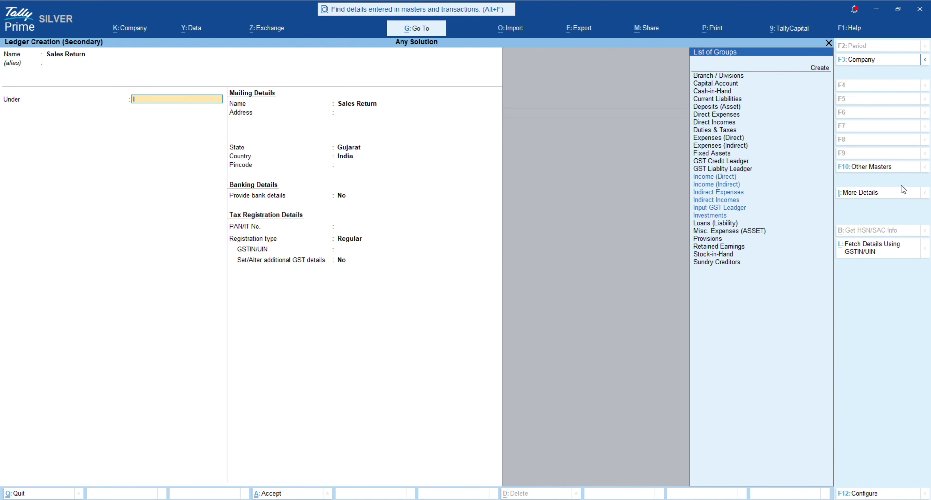
{"action": "type", "text": "Sal"}
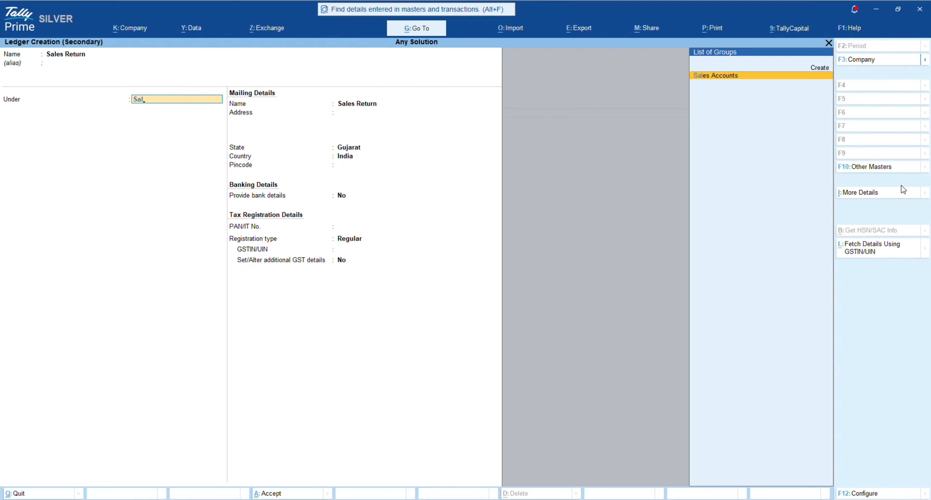
{"action": "key", "text": "Return"}
{"action": "key", "text": "Return"}
{"action": "key", "text": "ctrl+a"}
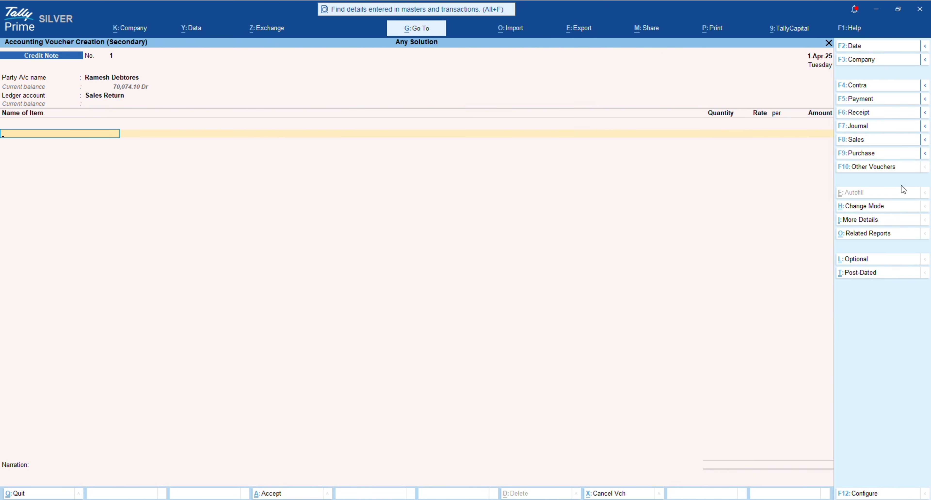
- Add Servo Super 20W- 40 MG-20 1 Ltr as the only item, with quantity 10 Ltr at the default rate
{"action": "type", "text": "Se"}
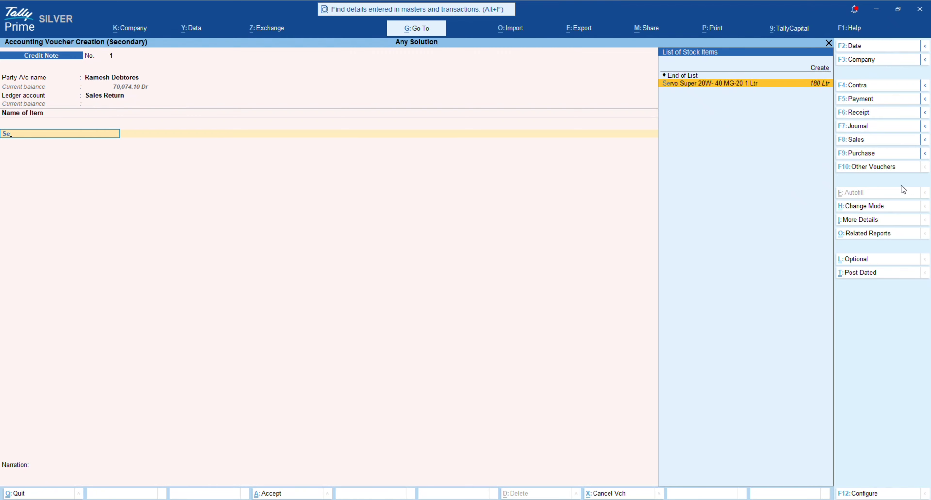
{"action": "key", "text": "Return"}
{"action": "key", "text": "Return"}
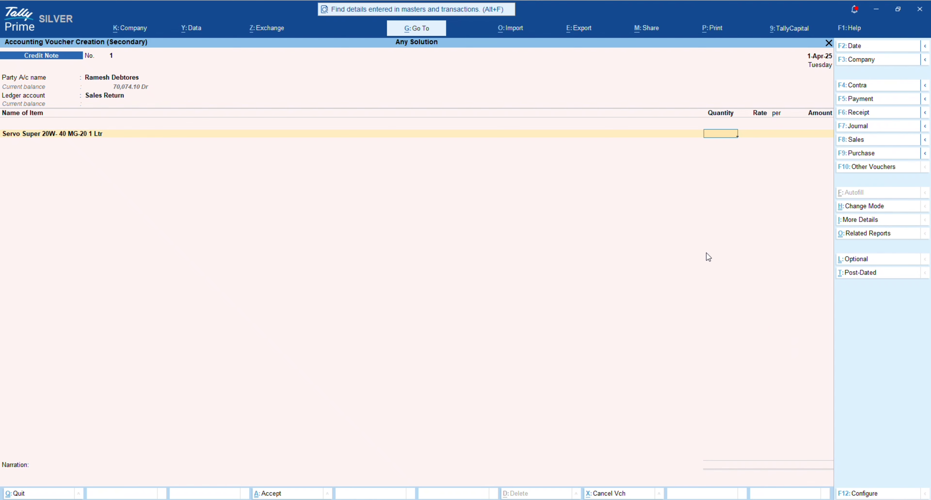
{"action": "type", "text": "10"}
{"action": "key", "text": "Return"}
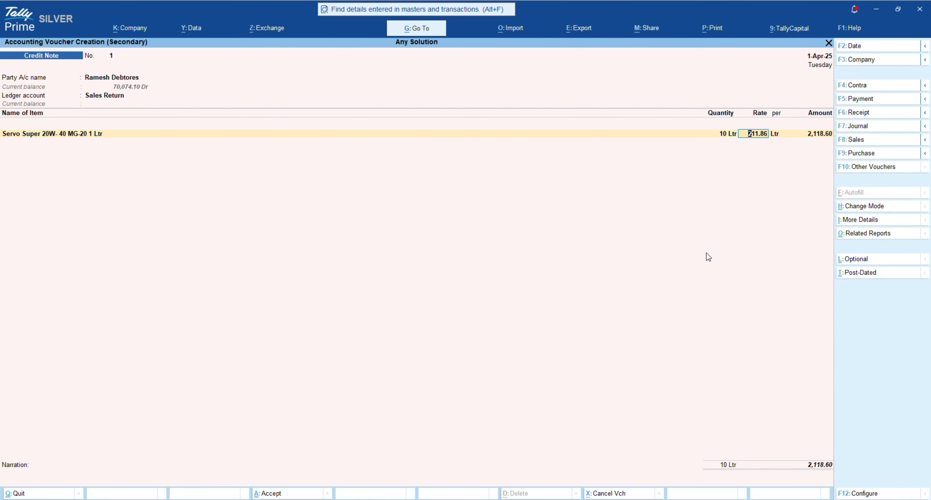
{"action": "key", "text": "Return"}
{"action": "key", "text": "Return"}
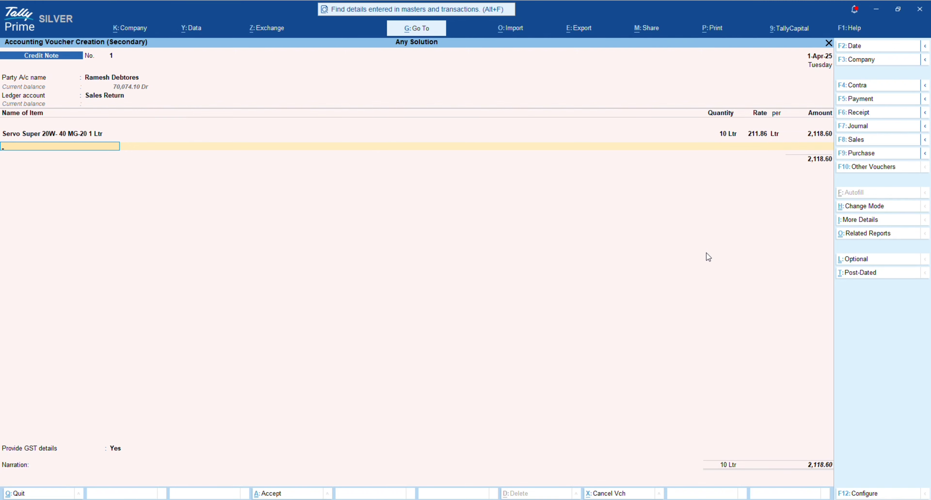
{"action": "key", "text": "Return"}
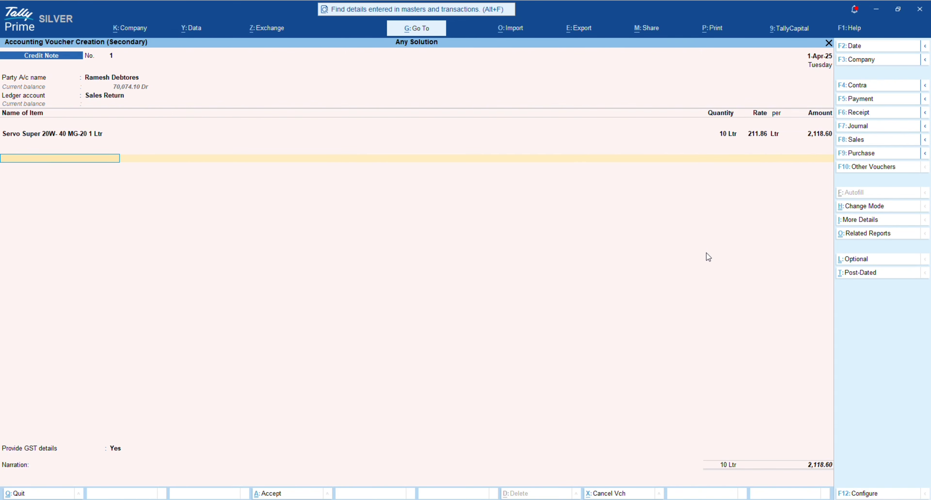
{"action": "type", "text": "Inpu"}
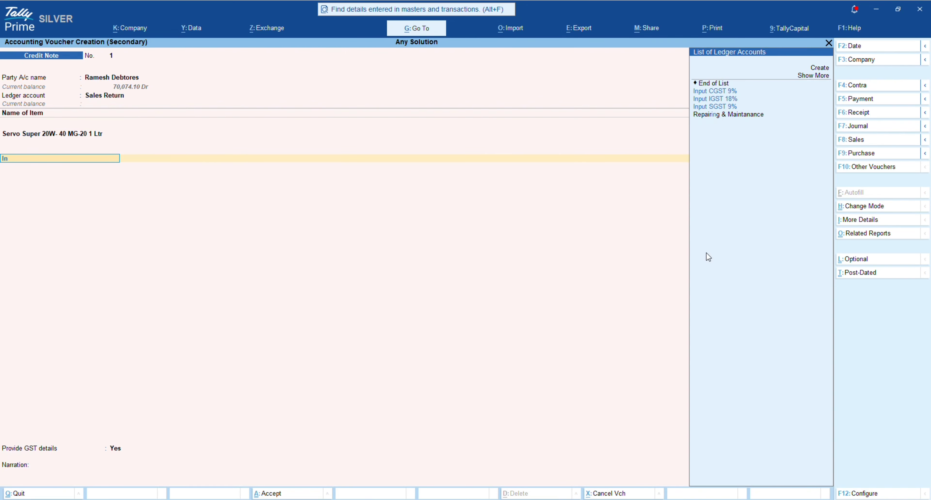
{"action": "key", "text": "BackSpace"}
{"action": "key", "text": "BackSpace"}
{"action": "key", "text": "BackSpace"}
{"action": "key", "text": "BackSpace"}
- Add the Output CGST 9% ledger, calculate 2118.60*9% with the built-in calculator, and enter 190.67 as its amount
{"action": "type", "text": "Out"}
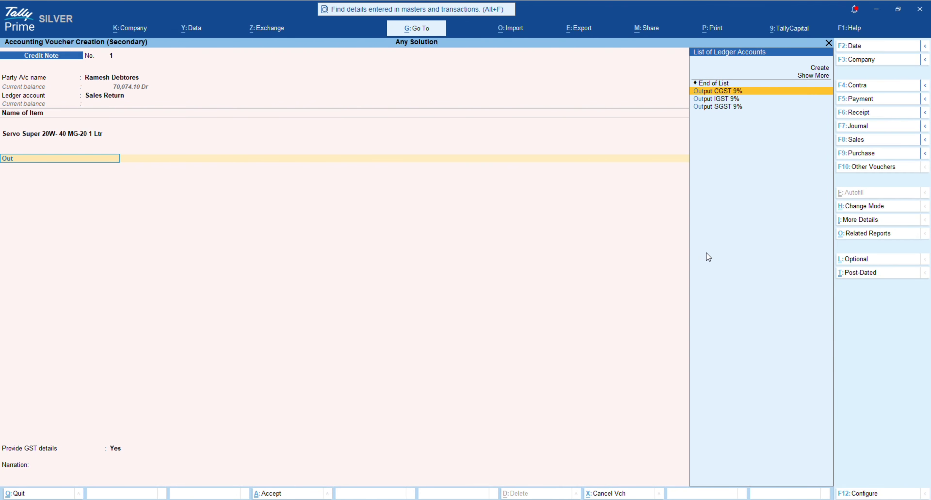
{"action": "key", "text": "Return"}
{"action": "key", "text": "Return"}
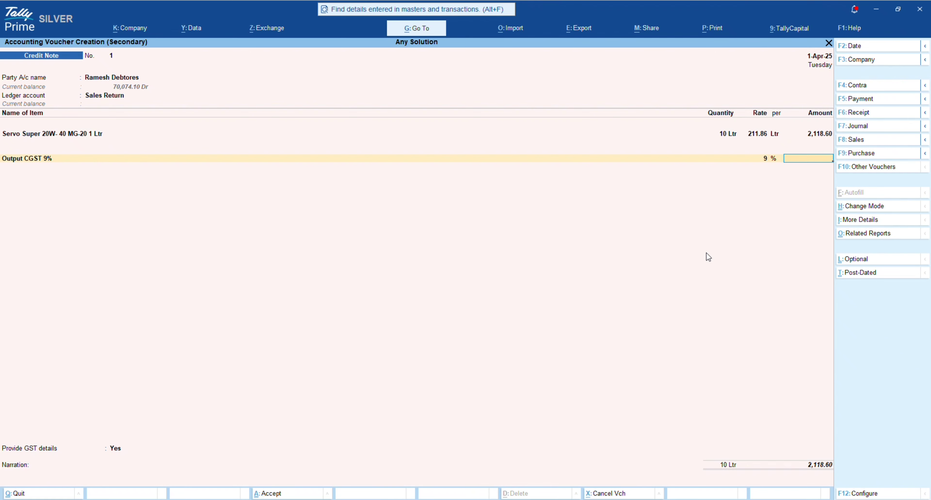
{"action": "key", "text": "ctrl+n"}
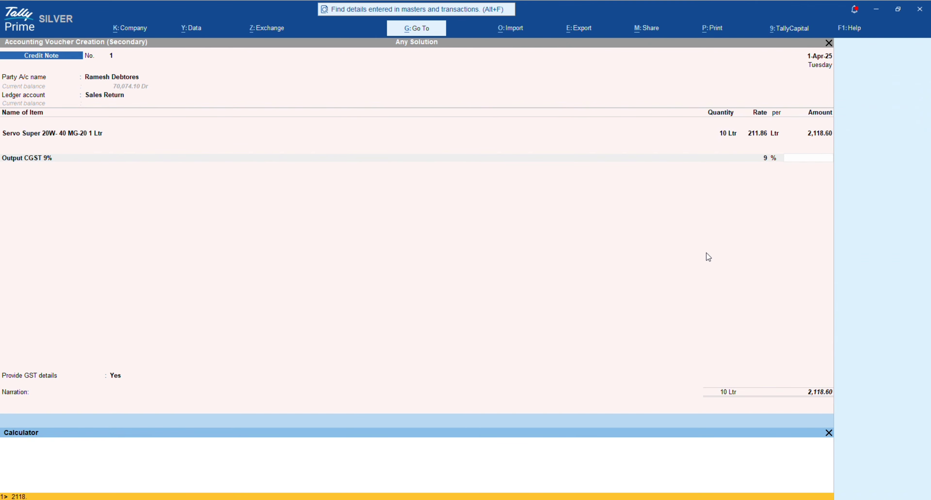
{"action": "type", "text": "2118.60*9%"}
{"action": "key", "text": "Return"}
{"action": "key", "text": "ctrl+m"}
{"action": "type", "text": "19"}
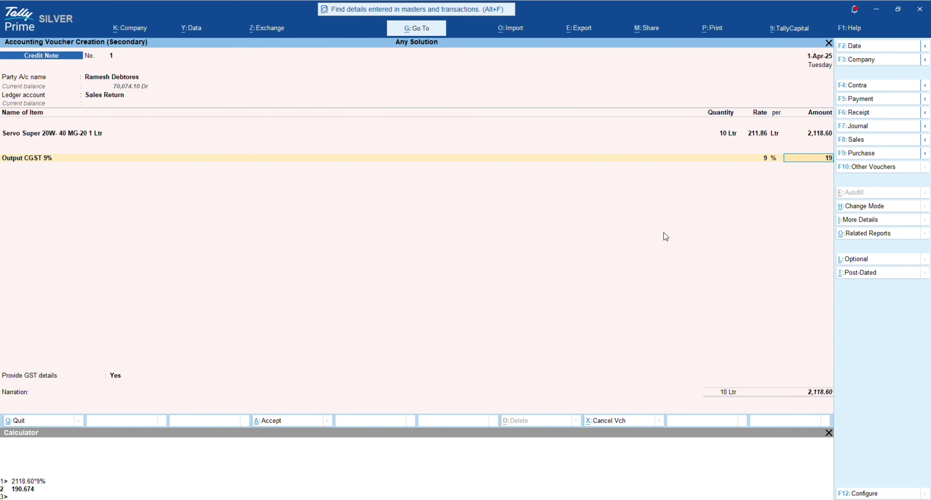
{"action": "type", "text": "0.67"}
{"action": "key", "text": "Return"}
- Add the Output SGST 9% ledger with an amount of 190.67 and finish the list of tax ledgers
{"action": "type", "text": "Ou"}
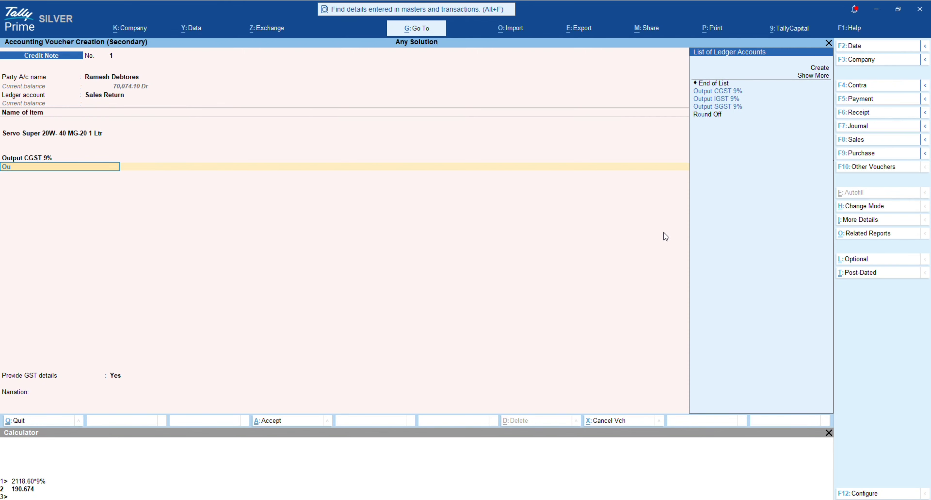
{"action": "key", "text": "Down"}
{"action": "key", "text": "Down"}
{"action": "key", "text": "Down"}
{"action": "key", "text": "Return"}
{"action": "key", "text": "Return"}
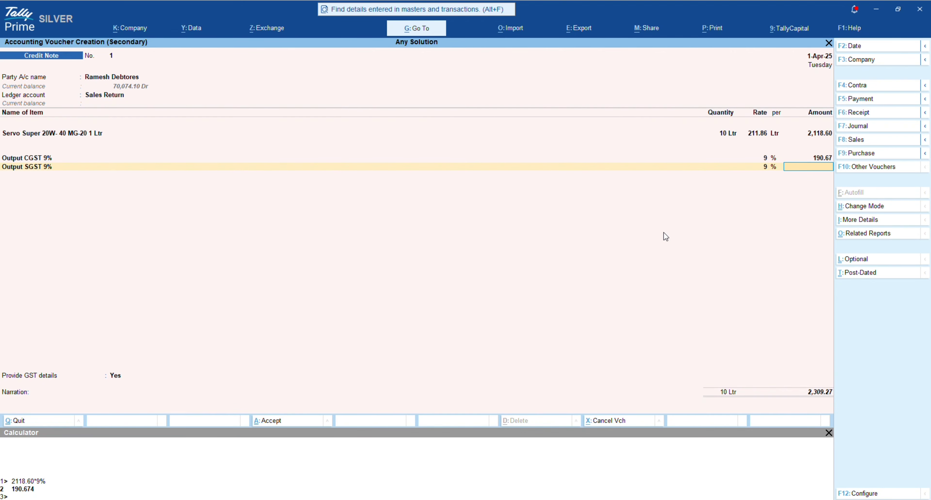
{"action": "type", "text": "190.67"}
{"action": "key", "text": "Return"}
{"action": "key", "text": "Return"}
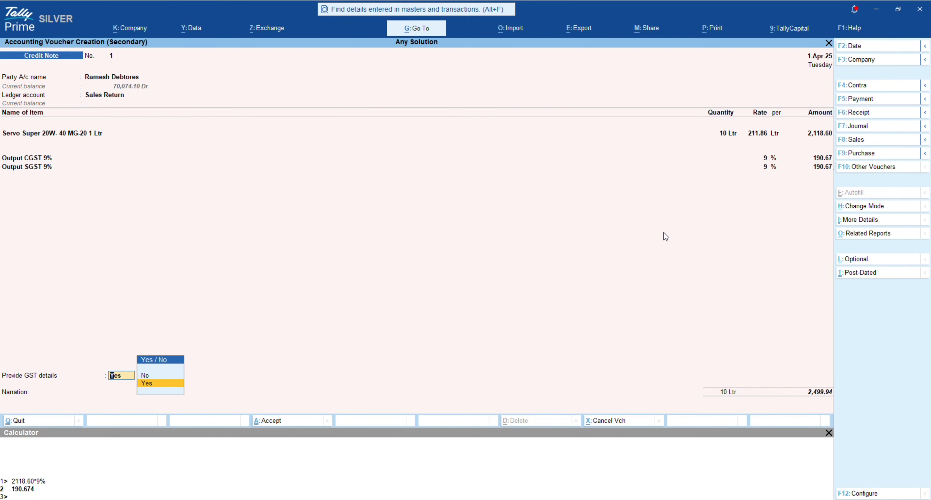
- Provide the GST details with Not Applicable as the reason for issuing the note, leaving the buyer's debit note number and date blank
{"action": "key", "text": "Return"}
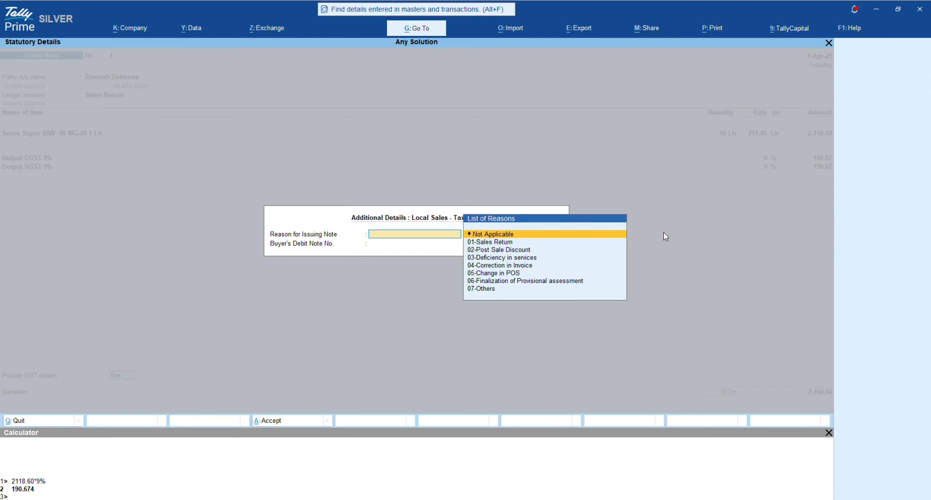
{"action": "key", "text": "Return"}
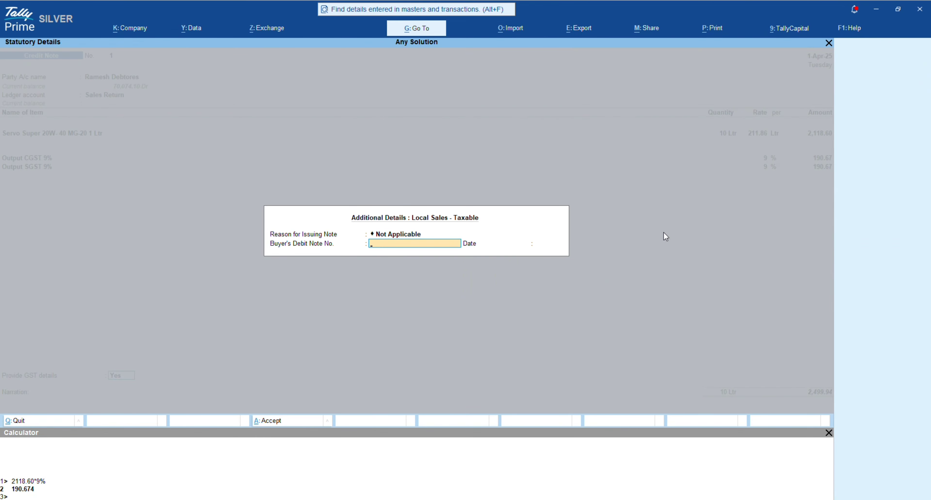
{"action": "key", "text": "Return"}
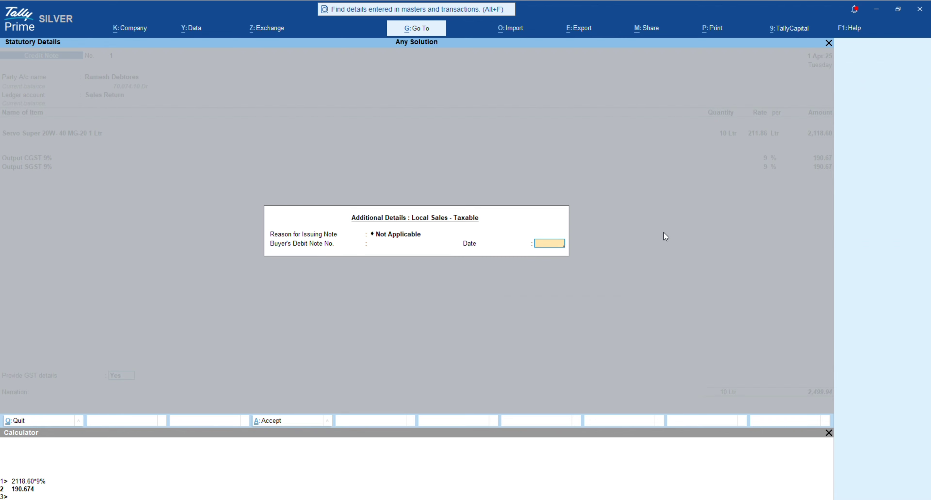
{"action": "key", "text": "Return"}
- Allocate the full credit note amount to the debtor as New Ref 1, leave the narration blank, and save the voucher
{"action": "key", "text": "Return"}
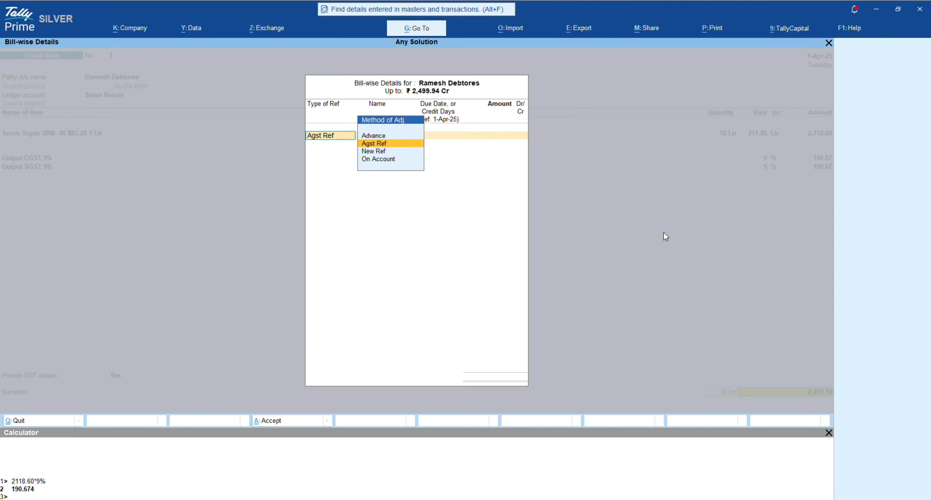
{"action": "key", "text": "Down"}
{"action": "key", "text": "Return"}
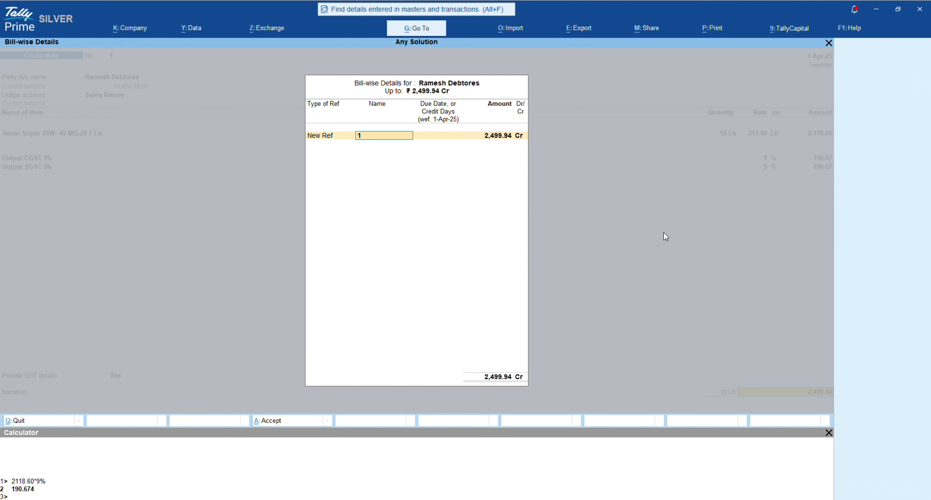
{"action": "key", "text": "Return"}
{"action": "key", "text": "Return"}
{"action": "key", "text": "Return"}
{"action": "key", "text": "Return"}
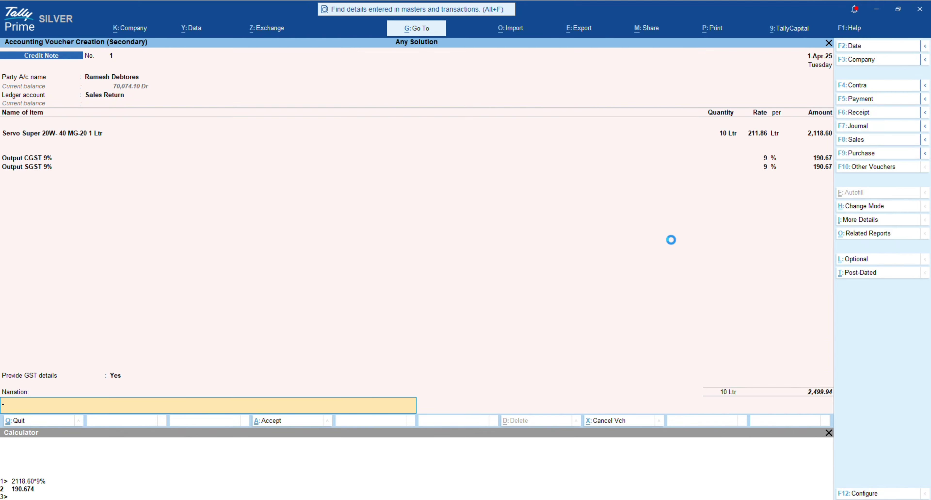
{"action": "key", "text": "Return"}
{"action": "key", "text": "Return"}
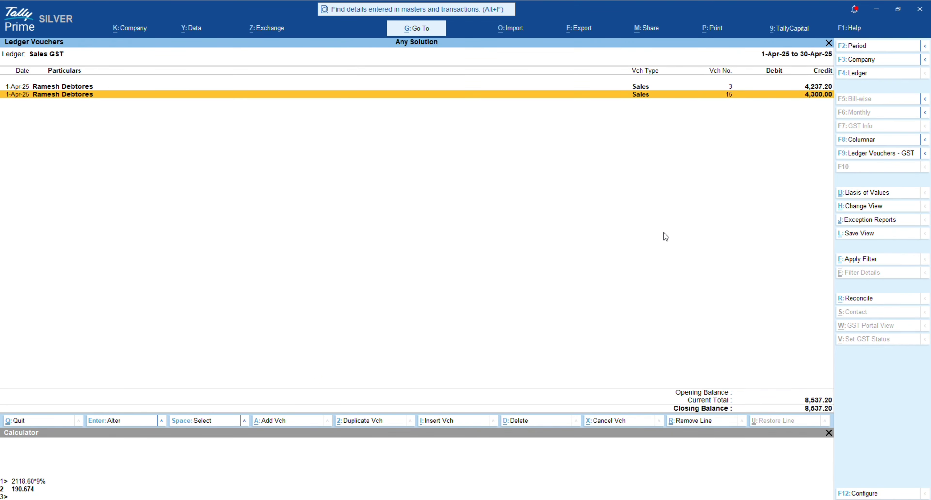
- Return to the Sales Accounts group summary and open the monthly summary of the Sales Return ledger
{"action": "key", "text": "Escape"}
{"action": "key", "text": "Escape"}
{"action": "key", "text": "Down"}
{"action": "key", "text": "Up"}
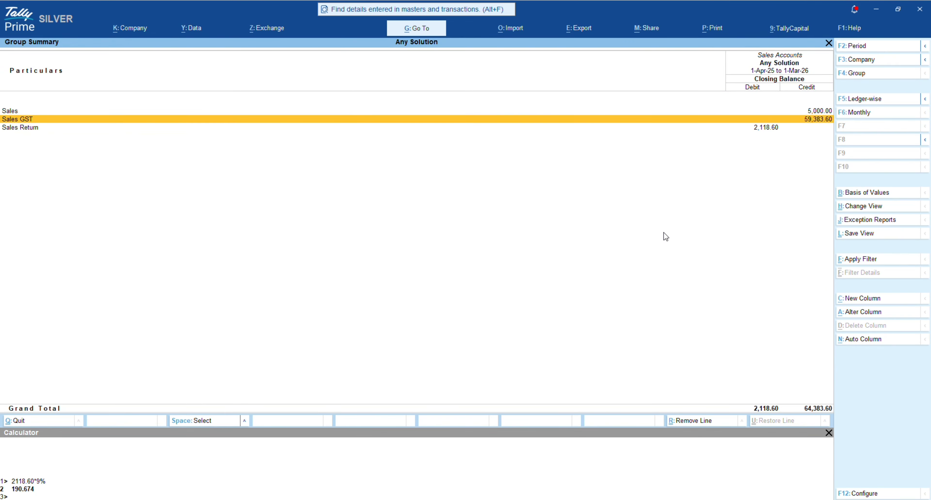
{"action": "key", "text": "Down"}
{"action": "key", "text": "Return"}
- Review the April credit note in the Sales Return ledger and close it without changes
{"action": "key", "text": "Up"}
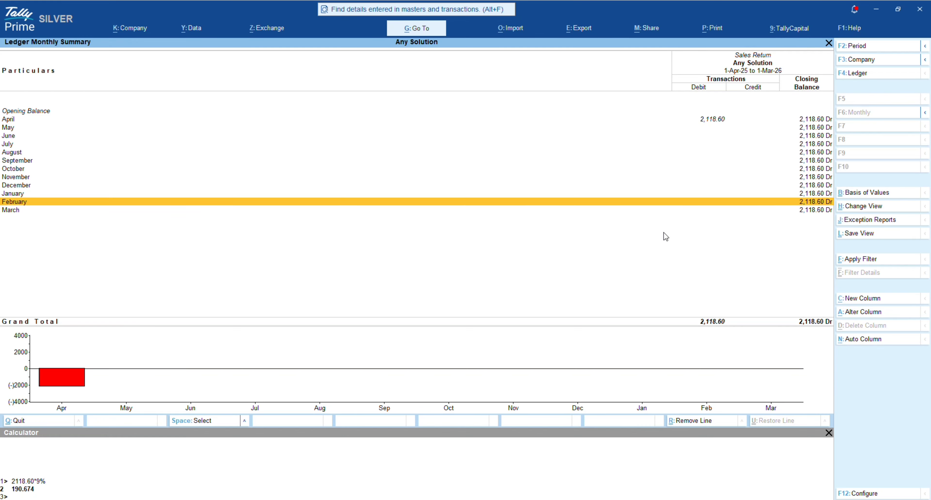
{"action": "key", "text": "Up"}
{"action": "key", "text": "Up"}
{"action": "key", "text": "Up"}
{"action": "key", "text": "Up"}
{"action": "key", "text": "Up"}
{"action": "key", "text": "Up"}
{"action": "key", "text": "Up"}
{"action": "key", "text": "Up"}
{"action": "key", "text": "Up"}
{"action": "key", "text": "Up"}
{"action": "key", "text": "Return"}
{"action": "key", "text": "Return"}
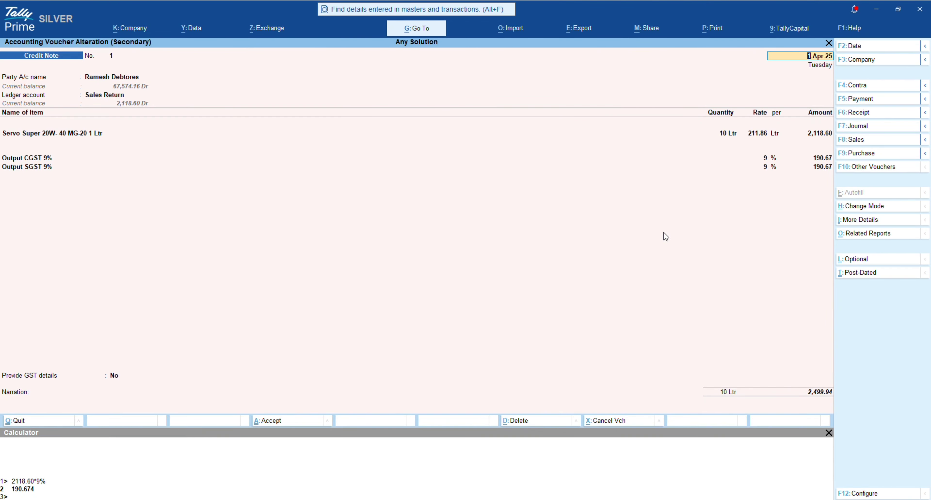
{"action": "key", "text": "BackSpace"}
{"action": "key", "text": "Escape"}
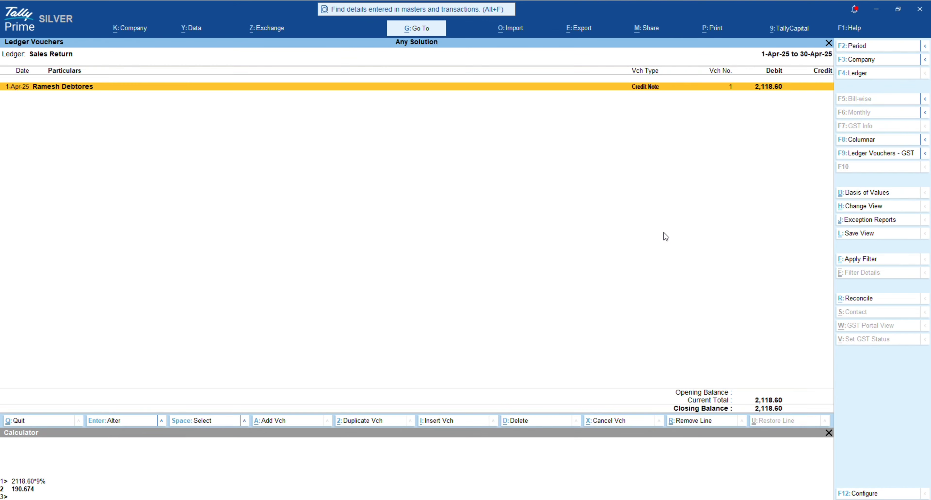
- Return to the Profit & Loss A/c and open the Purchase GST ledger's monthly summary under Purchase Accounts
{"action": "key", "text": "Escape"}
{"action": "key", "text": "Escape"}
{"action": "key", "text": "Escape"}
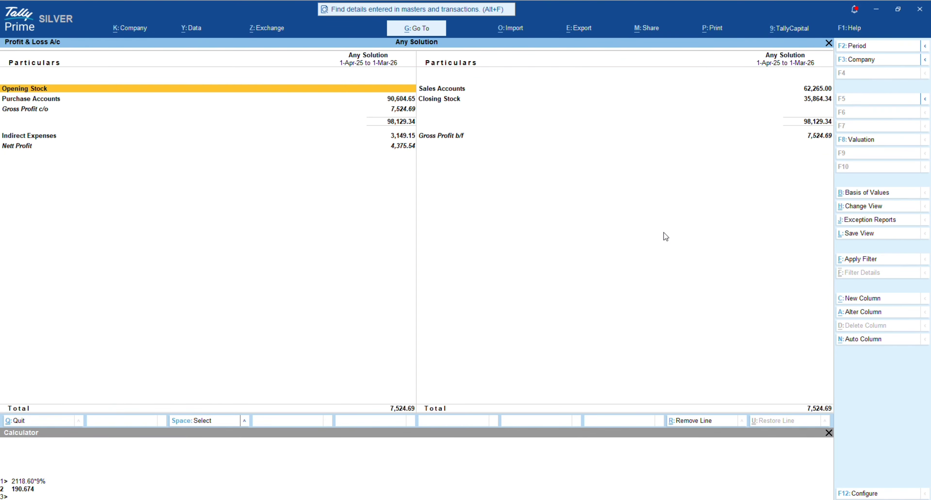
{"action": "key", "text": "Down"}
{"action": "key", "text": "Return"}
{"action": "key", "text": "Down"}
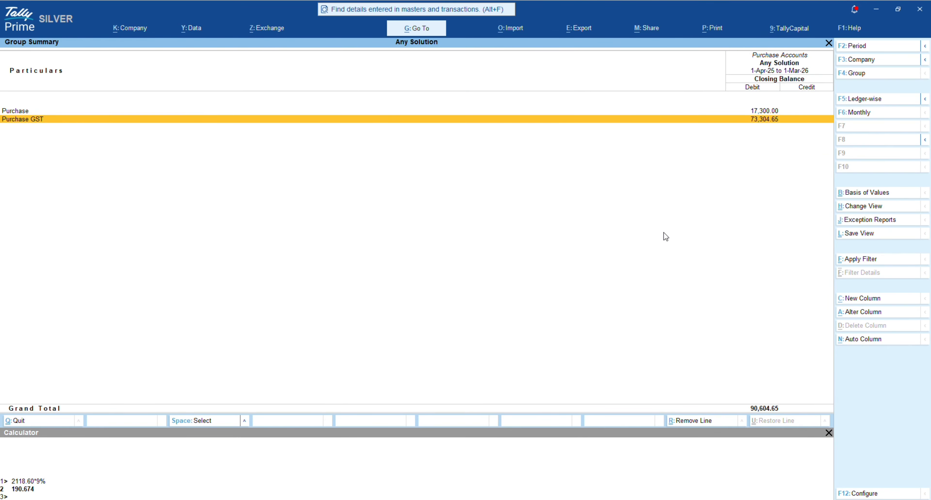
{"action": "key", "text": "Return"}
- Open the April voucher list of the Purchase GST ledger
{"action": "key", "text": "Up"}
{"action": "key", "text": "Up"}
{"action": "key", "text": "Up"}
{"action": "key", "text": "Up"}
{"action": "key", "text": "Up"}
{"action": "key", "text": "Up"}
{"action": "key", "text": "Up"}
{"action": "key", "text": "Up"}
{"action": "key", "text": "Up"}
{"action": "key", "text": "Up"}
{"action": "key", "text": "Up"}
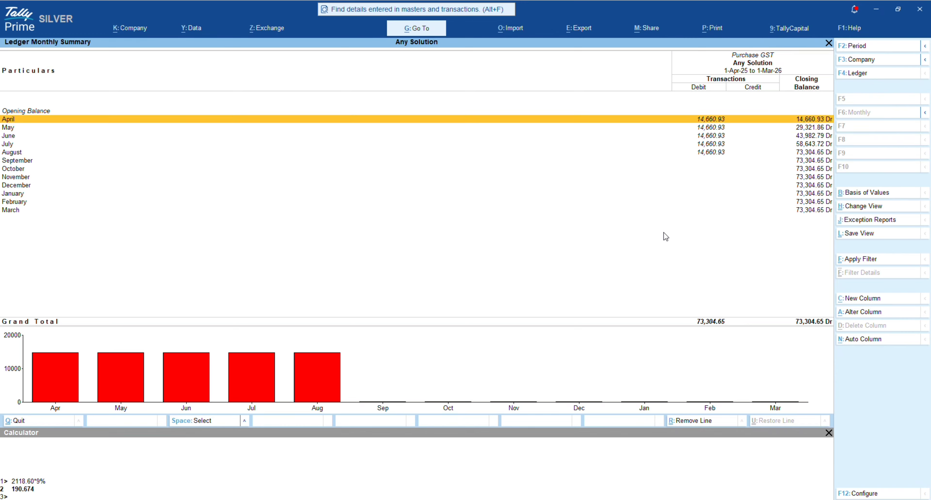
{"action": "key", "text": "Return"}
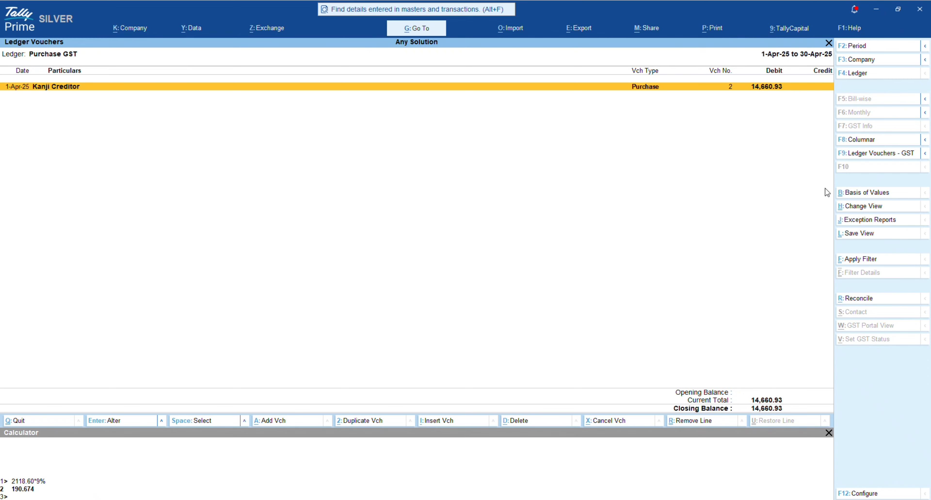
- Add a new voucher from the Purchase GST voucher list and switch its type to Debit Note
{"action": "key", "text": "alt+a"}
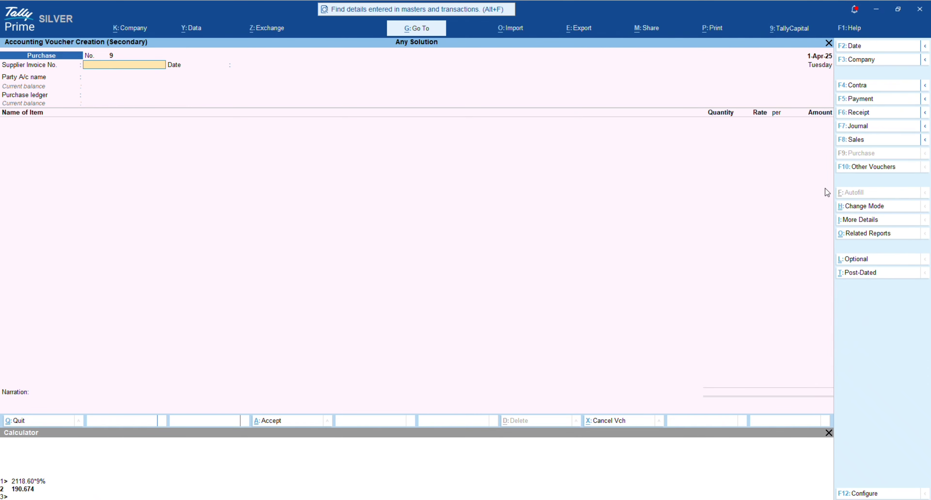
{"action": "left_click", "coordinate": [926, 101]}
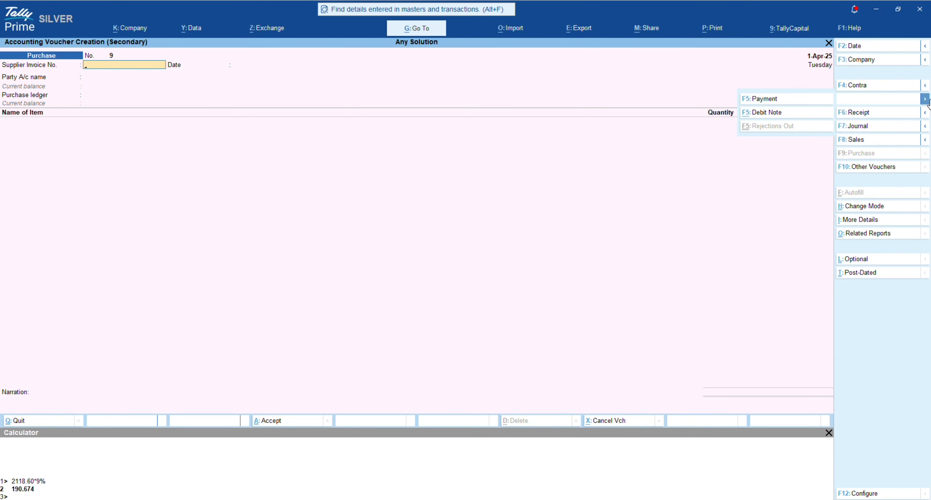
{"action": "left_click", "coordinate": [751, 115]}
- Set the creditor's ledger as the party account and accept its default additional details
{"action": "key", "text": "Down"}
{"action": "key", "text": "Down"}
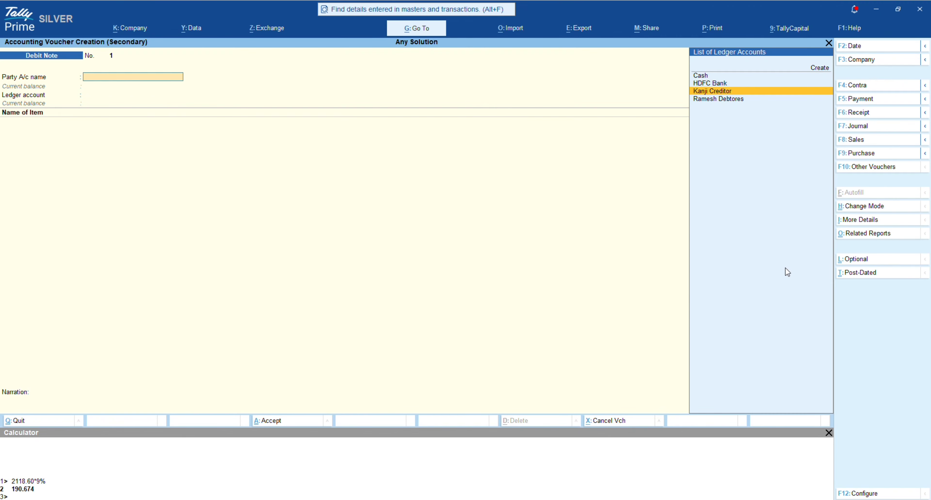
{"action": "key", "text": "Return"}
{"action": "key", "text": "Return"}
{"action": "key", "text": "Return"}
{"action": "key", "text": "Return"}
{"action": "key", "text": "Return"}
{"action": "key", "text": "Return"}
{"action": "key", "text": "Return"}
{"action": "key", "text": "Return"}
{"action": "key", "text": "Return"}
{"action": "key", "text": "Return"}
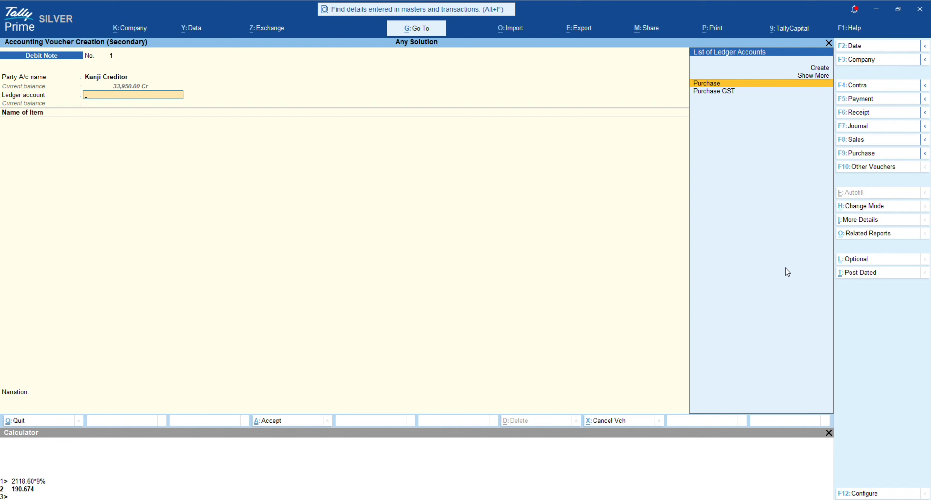
- Create a Purchase Return ledger under Purchase Accounts with the remaining details at default and use it as the ledger account
{"action": "key", "text": "Down"}
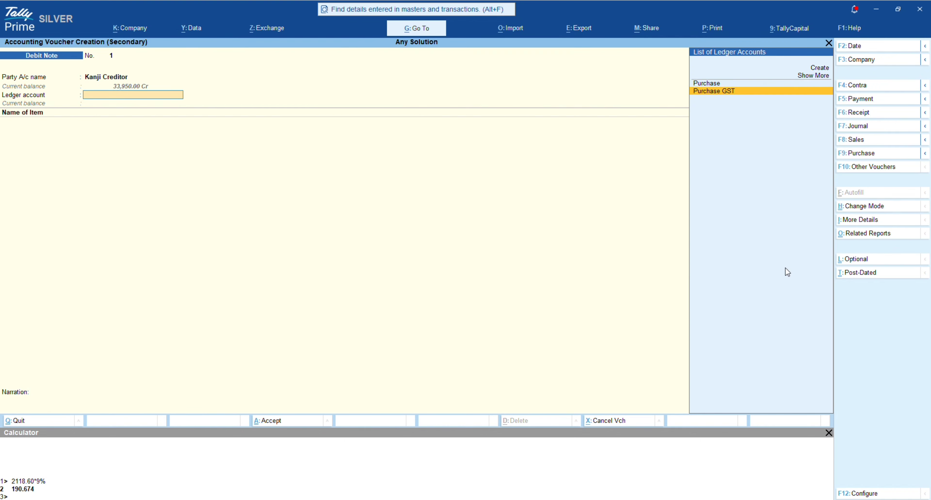
{"action": "key", "text": "alt"}
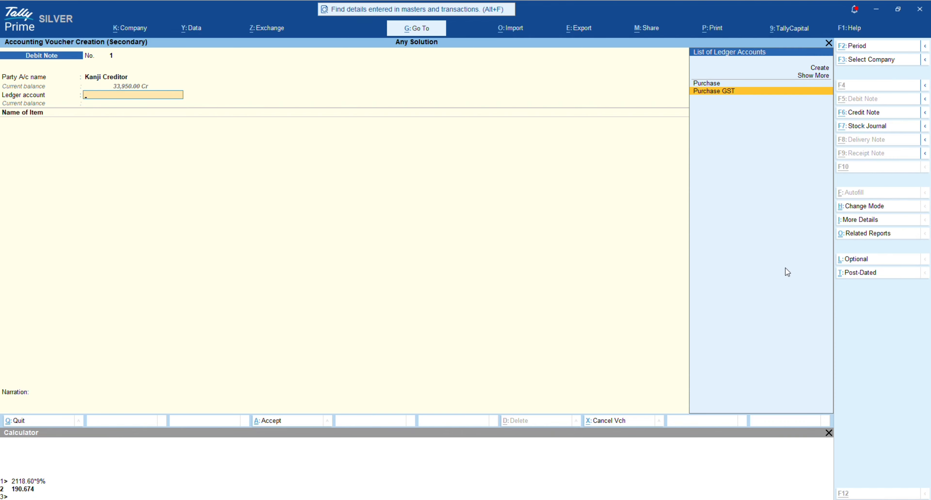
{"action": "key", "text": "alt+c"}
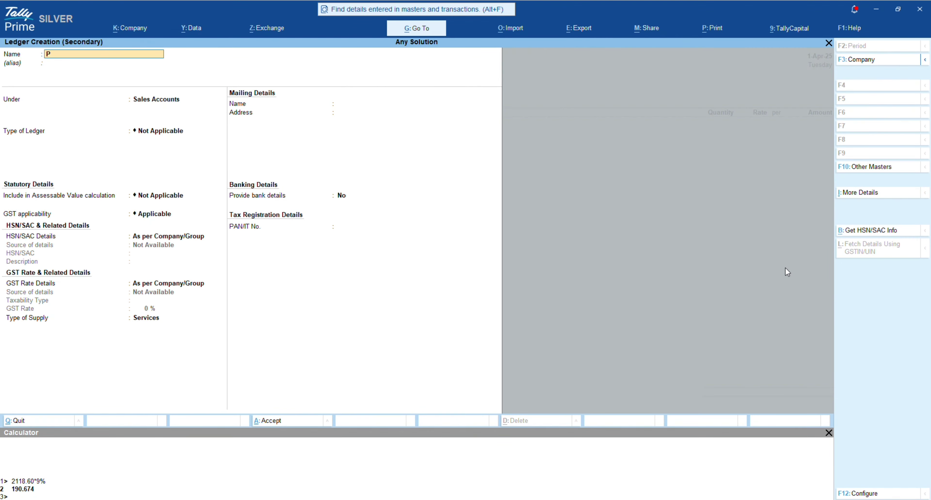
{"action": "type", "text": "Purchase Return"}
{"action": "key", "text": "Return"}
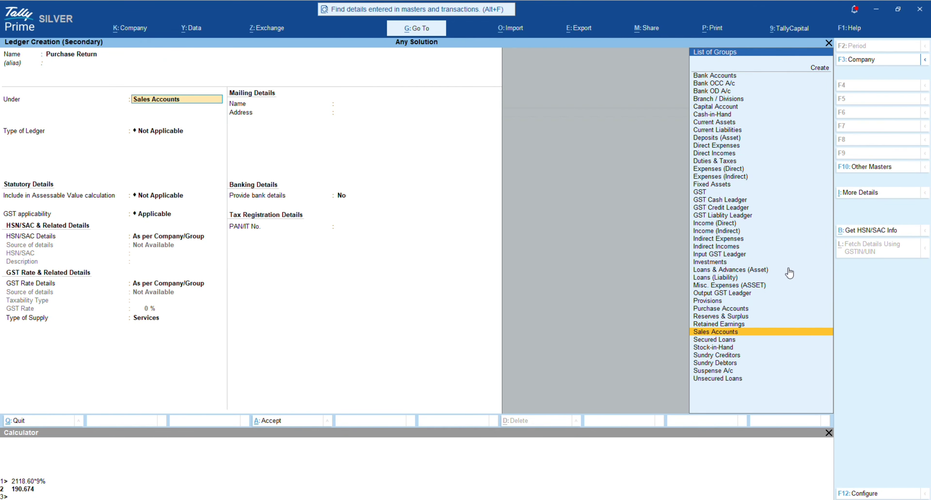
{"action": "type", "text": "Pu"}
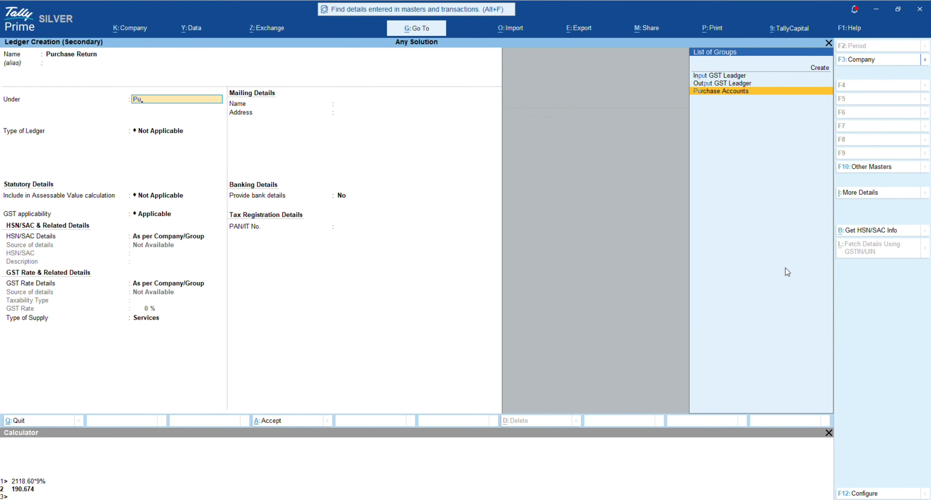
{"action": "key", "text": "Return"}
{"action": "key", "text": "Return"}
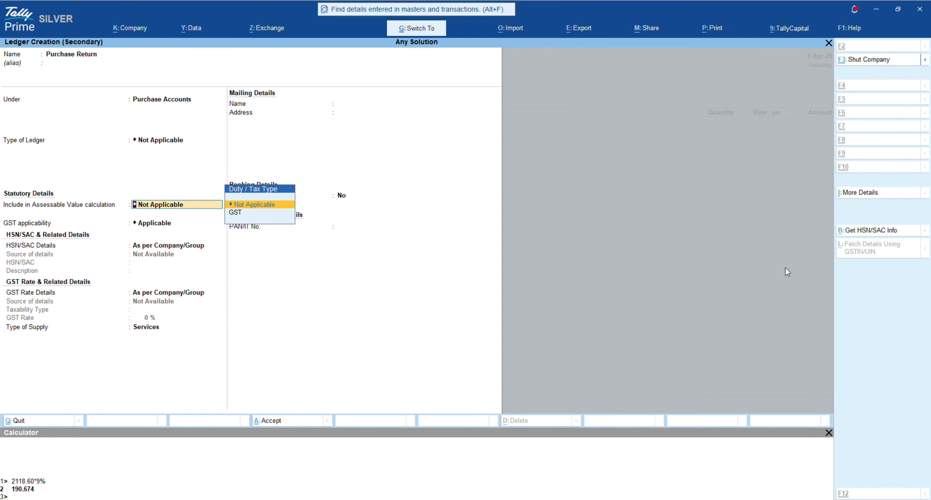
{"action": "key", "text": "ctrl+a"}
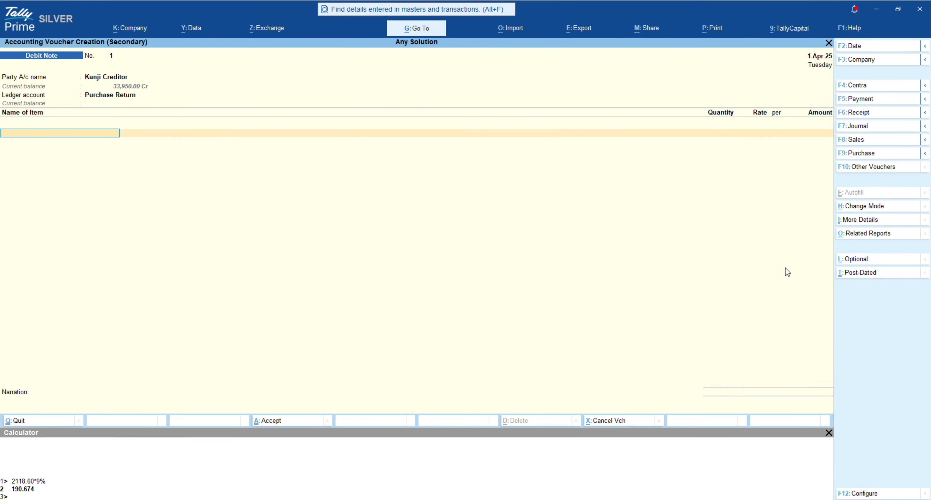
- Add Servo Super 20W- 40 MG-20 1 Ltr as the only item, with quantity 20 Ltr at the default rate
{"action": "type", "text": "Servo"}
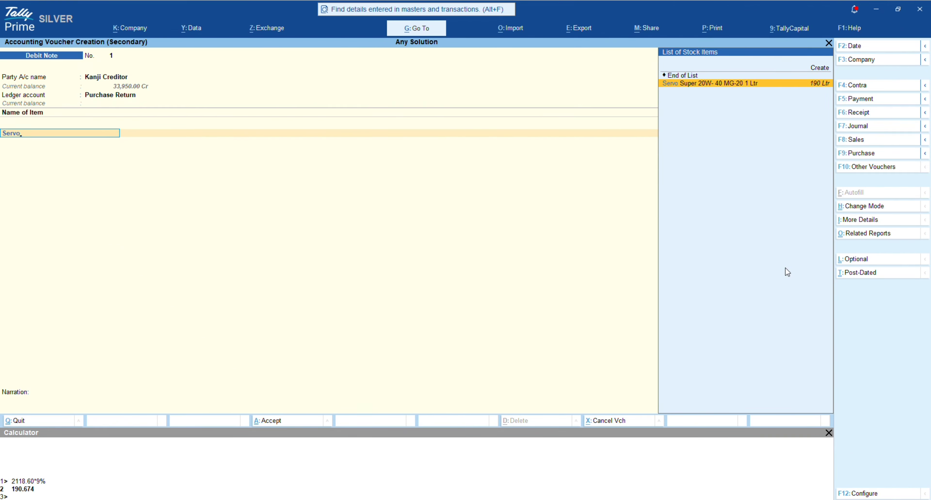
{"action": "key", "text": "Return"}
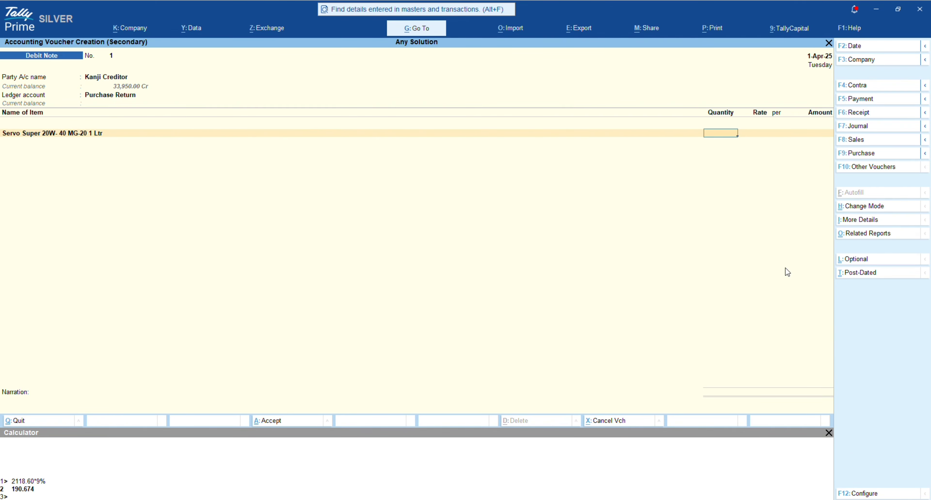
{"action": "type", "text": "10"}
{"action": "key", "text": "BackSpace"}
{"action": "key", "text": "BackSpace"}
{"action": "type", "text": "20"}
{"action": "key", "text": "Return"}
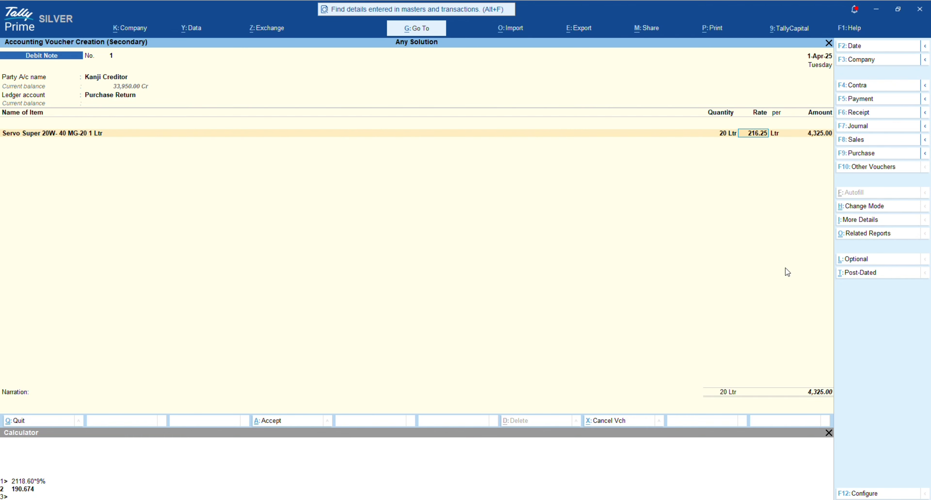
{"action": "key", "text": "Return"}
{"action": "key", "text": "Return"}
{"action": "key", "text": "Return"}
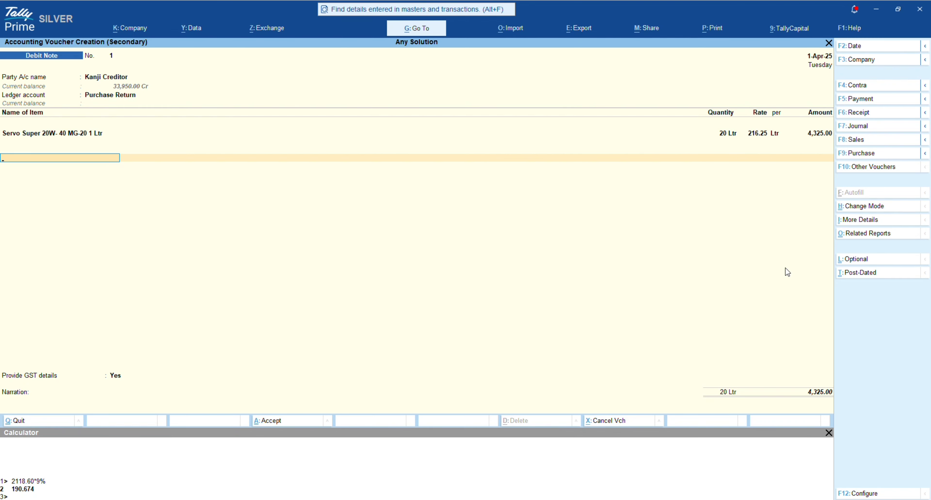
- Add the Input CGST 9% ledger, calculate 4325*9% with the built-in calculator, and enter 389.25 as its amount
{"action": "type", "text": "In"}
{"action": "key", "text": "Return"}
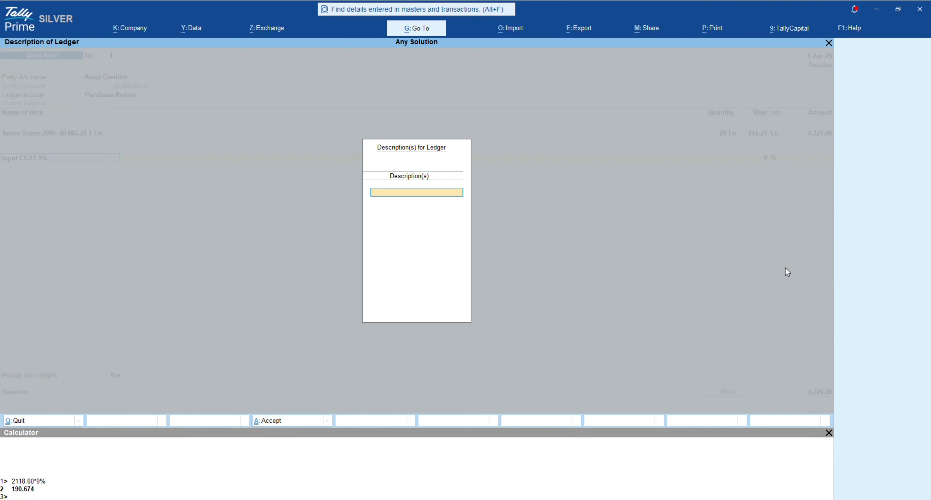
{"action": "key", "text": "Return"}
{"action": "key", "text": "ctrl+n"}
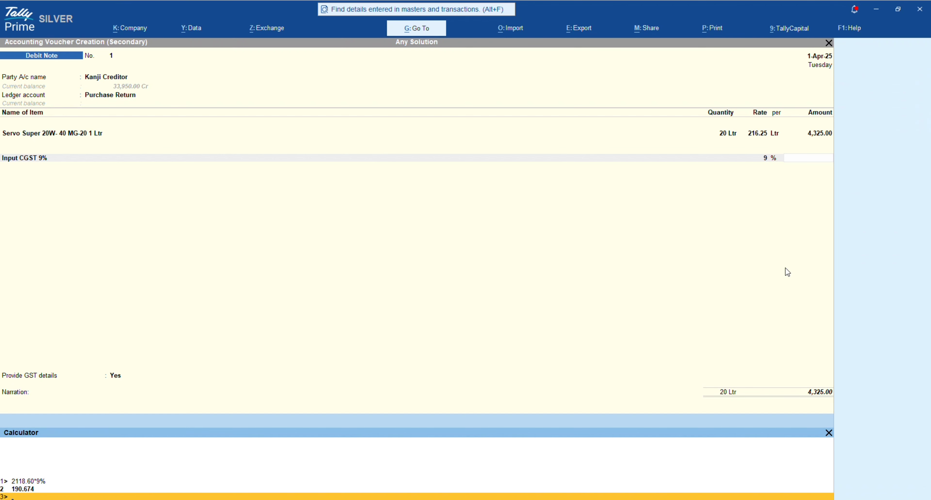
{"action": "type", "text": "4325*9%"}
{"action": "key", "text": "Return"}
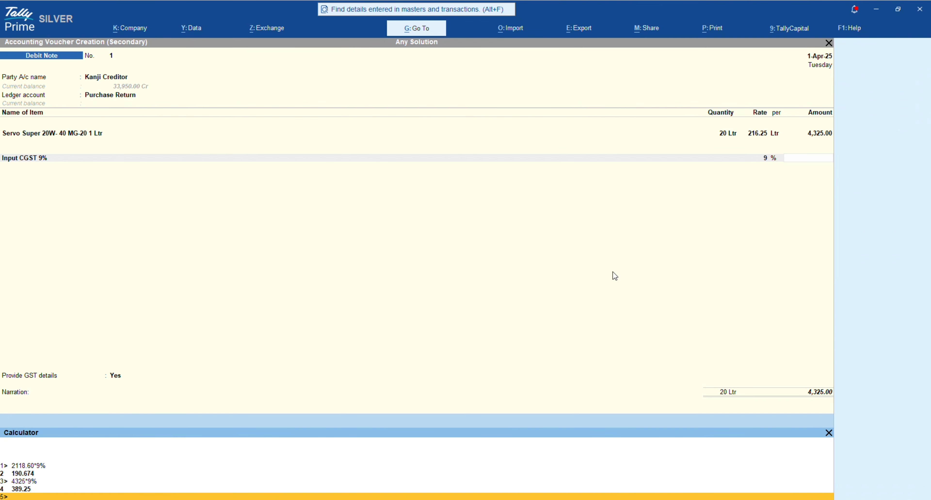
{"action": "key", "text": "ctrl+n"}
{"action": "type", "text": "389.25"}
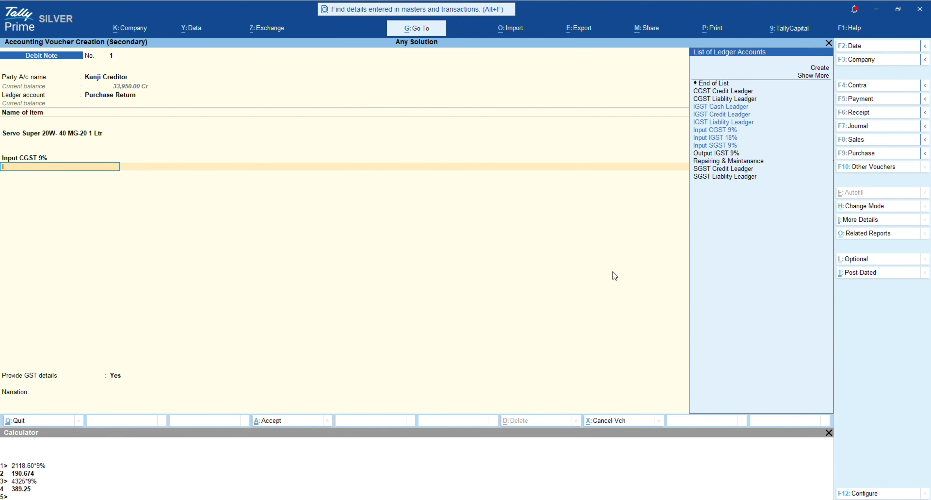
- Add the Input SGST 9% ledger with an amount of 389.25 and finish the list of tax ledgers
{"action": "type", "text": "Inp"}
{"action": "key", "text": "Down"}
{"action": "key", "text": "Down"}
{"action": "key", "text": "Return"}
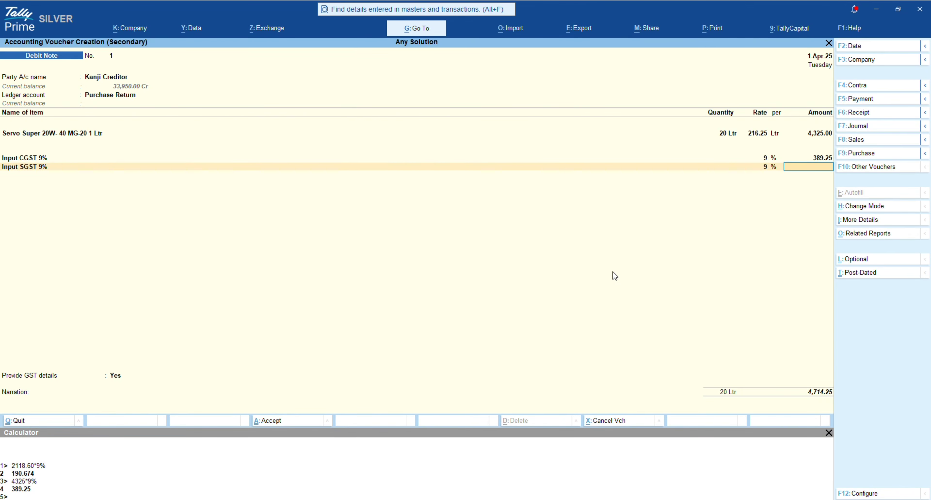
{"action": "type", "text": "389.25"}
{"action": "key", "text": "Return"}
{"action": "key", "text": "Return"}
- Provide the GST details with Not Applicable as the reason for issuing the note, leaving the supplier's note number and date blank
{"action": "key", "text": "Return"}
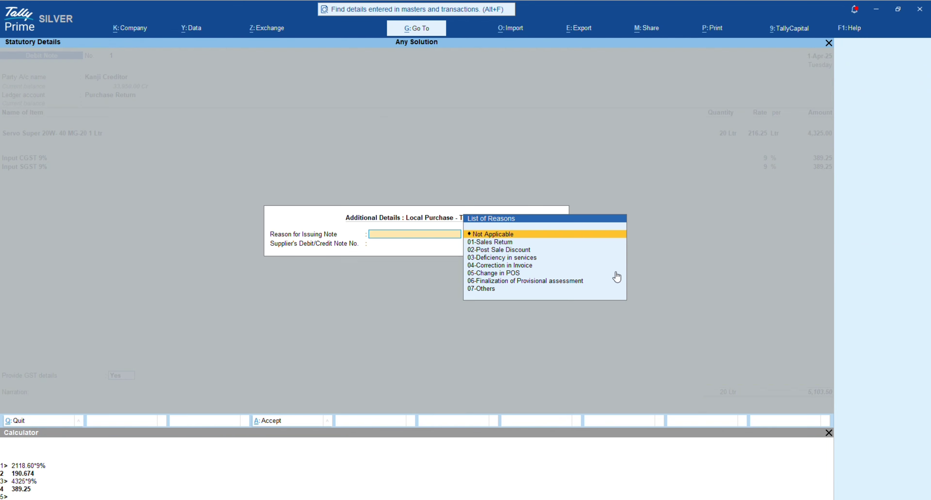
{"action": "key", "text": "Return"}
{"action": "key", "text": "Return"}
{"action": "key", "text": "Return"}
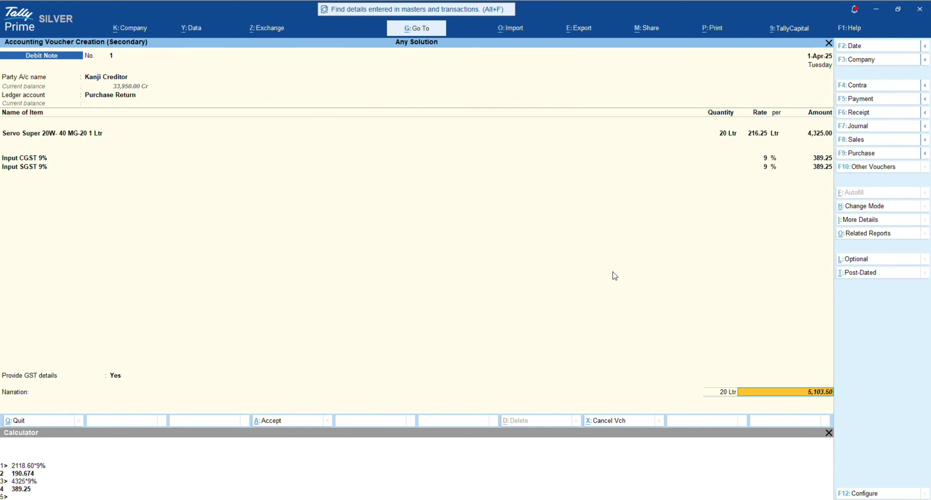
- Keep the bill-wise allocation for Kanji Creditor as New Ref 1 without a due date and save the Debit Note
{"action": "key", "text": "Down"}
{"action": "key", "text": "Return"}
{"action": "key", "text": "Return"}
{"action": "key", "text": "Return"}
{"action": "key", "text": "Return"}
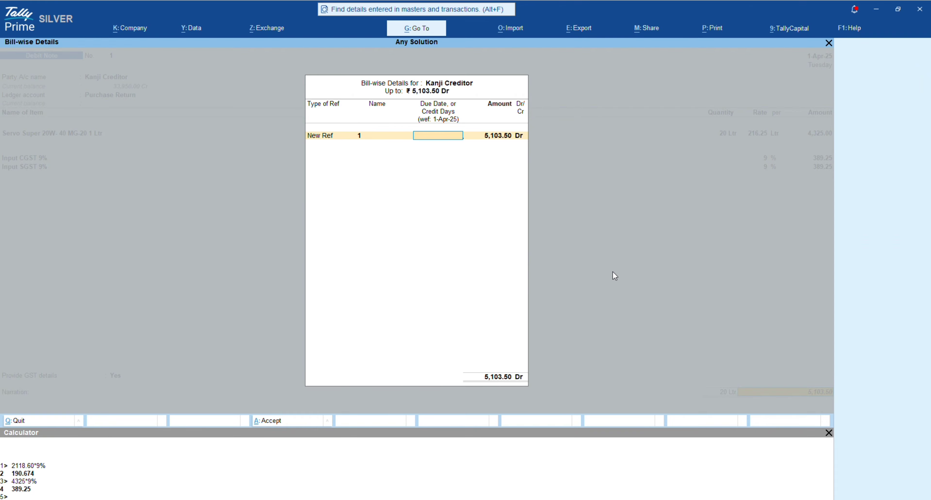
{"action": "key", "text": "Return"}
{"action": "key", "text": "Return"}
{"action": "key", "text": "Return"}
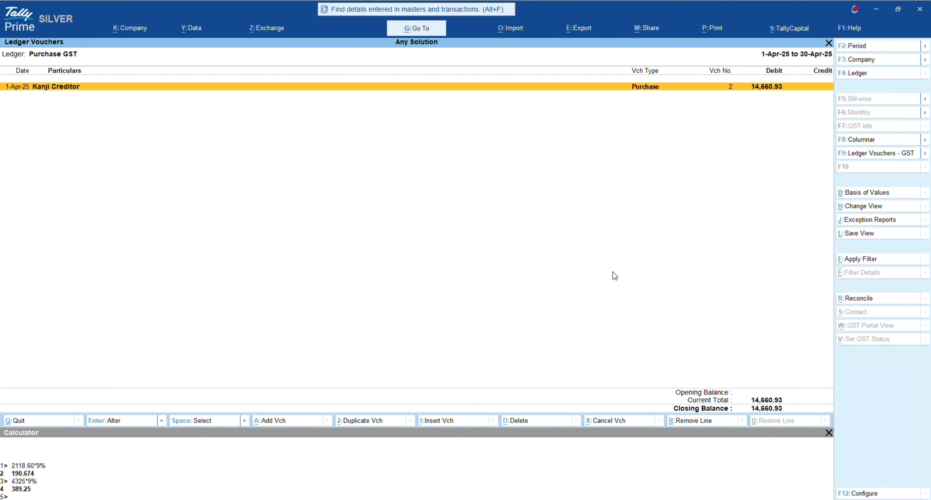
- Extend the Purchase GST ledger voucher report's period to 1-3-26
{"action": "key", "text": "F2"}
{"action": "key", "text": "Return"}
{"action": "type", "text": "1-3-26"}
{"action": "key", "text": "Return"}
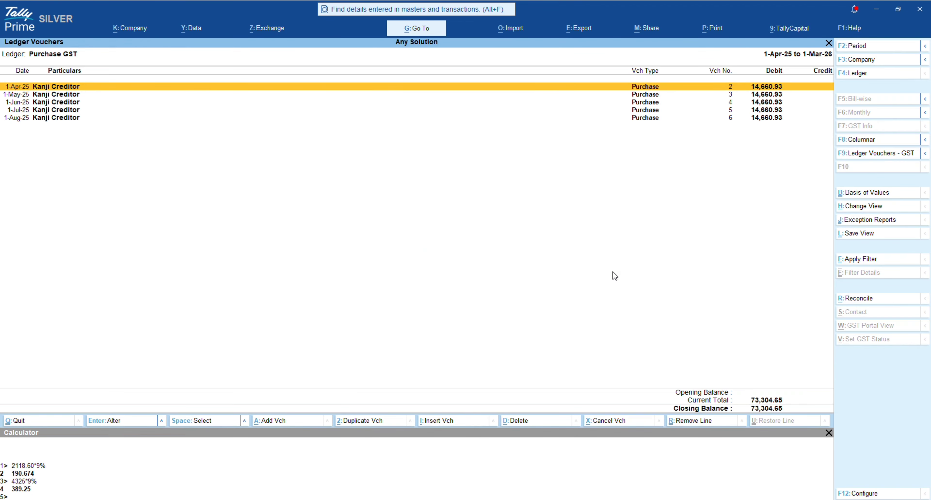
- Compare Purchase GST and Purchase Return in the Purchase Accounts group summary, and return to the Gateway of Tally without quitting
{"action": "key", "text": "Escape"}
{"action": "key", "text": "Escape"}
{"action": "key", "text": "Down"}
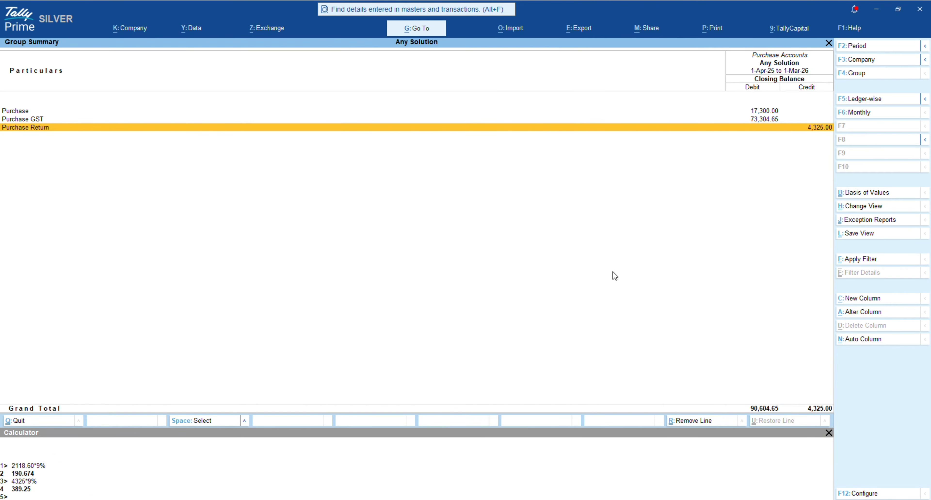
{"action": "key", "text": "Up"}
{"action": "key", "text": "Down"}
{"action": "key", "text": "Up"}
{"action": "key", "text": "Escape"}
{"action": "key", "text": "Escape"}
{"action": "key", "text": "Escape"}
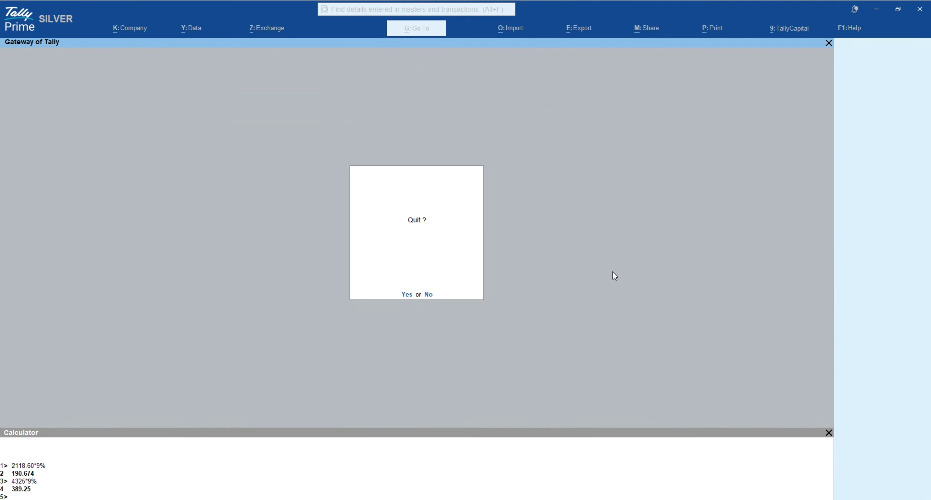
{"action": "key", "text": "Escape"}
- Display the Stock Summary and drill through the Oil group to the monthly summary of Servo Super 20W- 40 MG-20 1 Ltr
{"action": "key", "text": "s"}
{"action": "key", "text": "Down"}
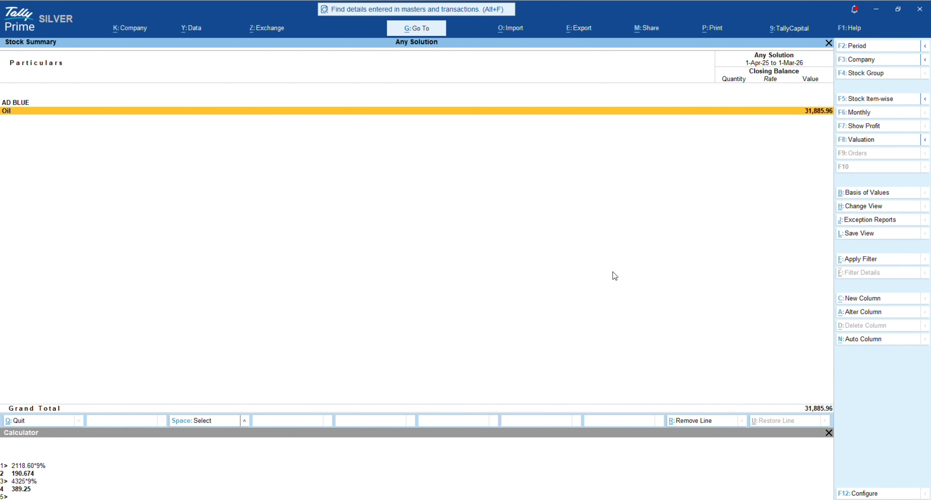
{"action": "key", "text": "Return"}
{"action": "key", "text": "Return"}
- Display the April stock item vouchers for Servo Super 20W- 40 MG-20 1 Ltr and review the entries
{"action": "key", "text": "Up"}
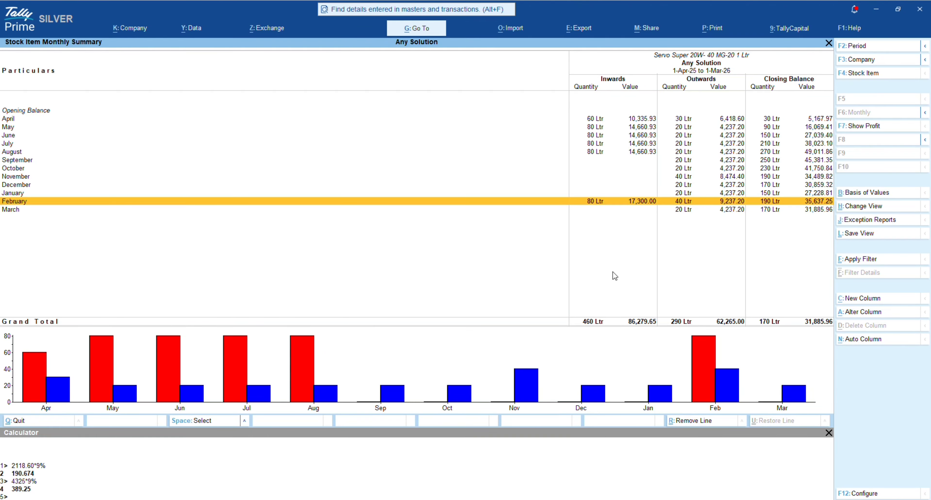
{"action": "key", "text": "Up"}
{"action": "key", "text": "Up"}
{"action": "key", "text": "Up"}
{"action": "key", "text": "Up"}
{"action": "key", "text": "Up"}
{"action": "key", "text": "Up"}
{"action": "key", "text": "Up"}
{"action": "key", "text": "Up"}
{"action": "key", "text": "Up"}
{"action": "key", "text": "Up"}
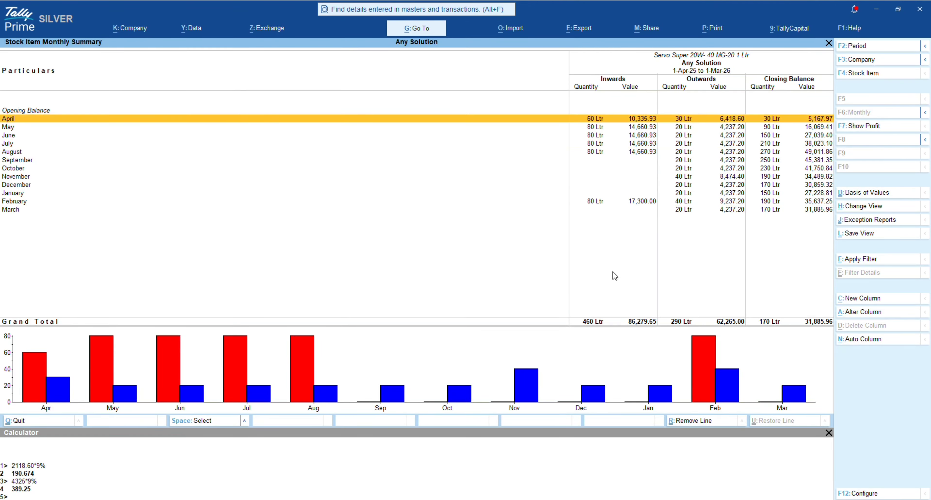
{"action": "key", "text": "Return"}
{"action": "key", "text": "Down"}
{"action": "key", "text": "Down"}
{"action": "key", "text": "Down"}
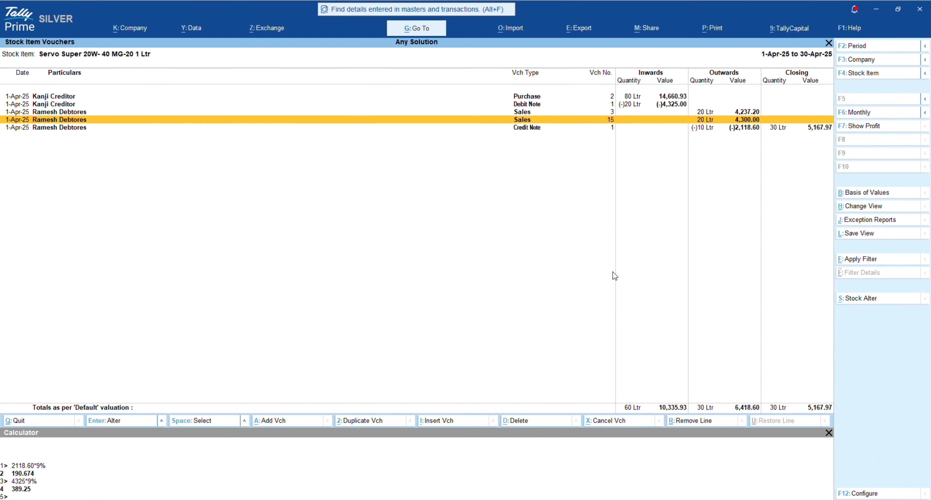
- Mark the Debit Note and Credit Note entries among the April stock item vouchers
{"action": "key", "text": "Up"}
{"action": "key", "text": "Up"}
{"action": "key", "text": "Return"}
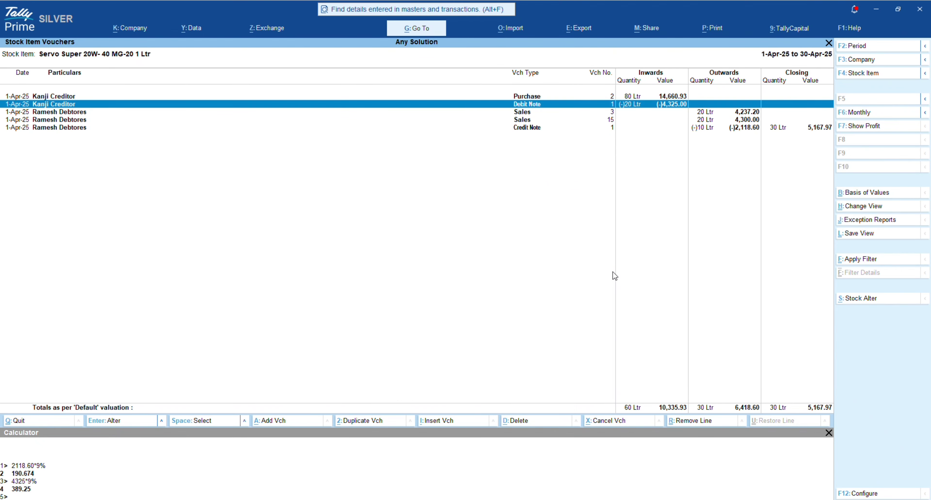
{"action": "key", "text": "space"}
{"action": "key", "text": "Down"}
{"action": "key", "text": "Down"}
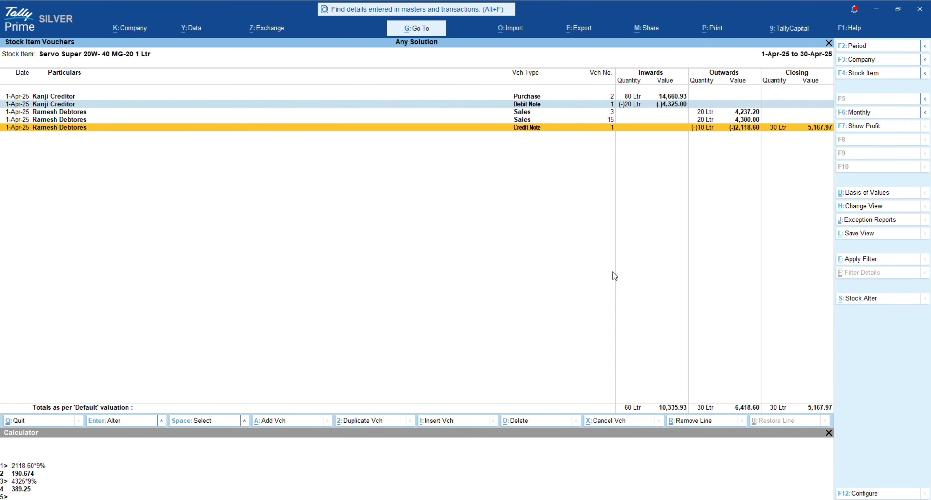
{"action": "key", "text": "Up"}
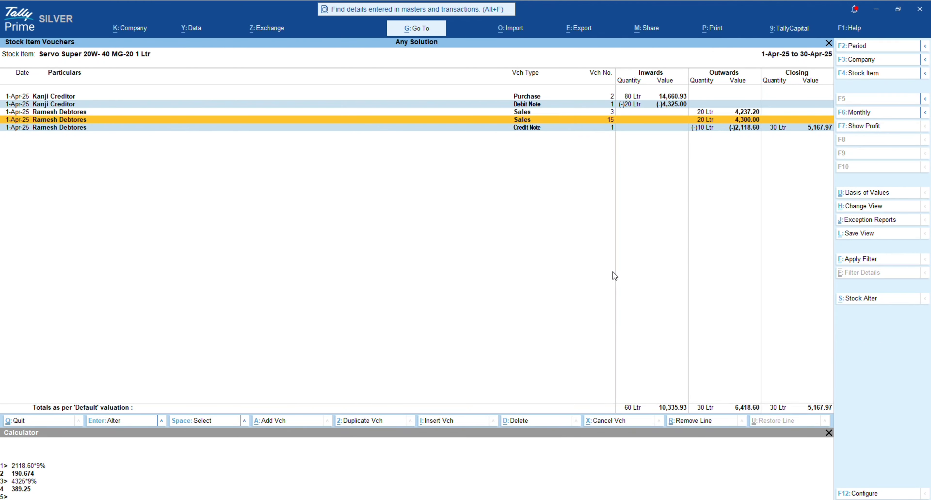
- Close the stock reports and return to the Gateway of Tally
{"action": "key", "text": "Escape"}
{"action": "key", "text": "Escape"}
{"action": "key", "text": "Escape"}
{"action": "key", "text": "Escape"}
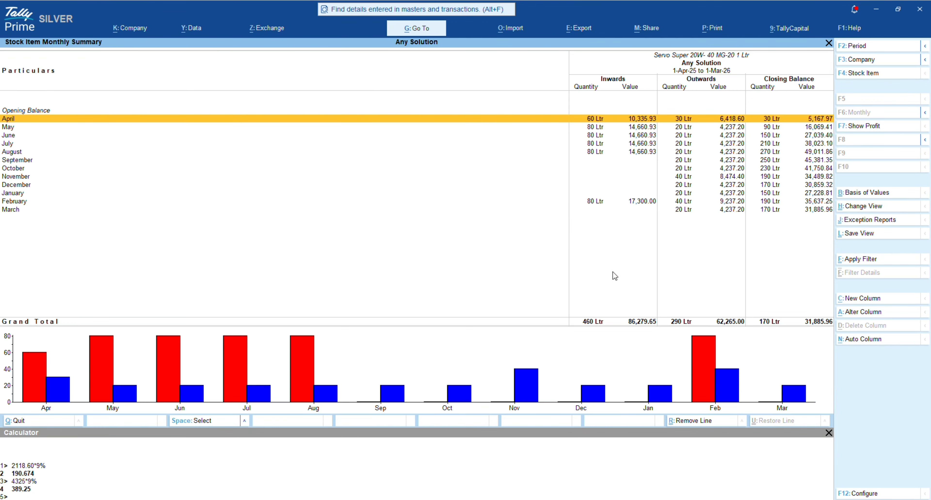
{"action": "key", "text": "Escape"}
{"action": "key", "text": "Escape"}
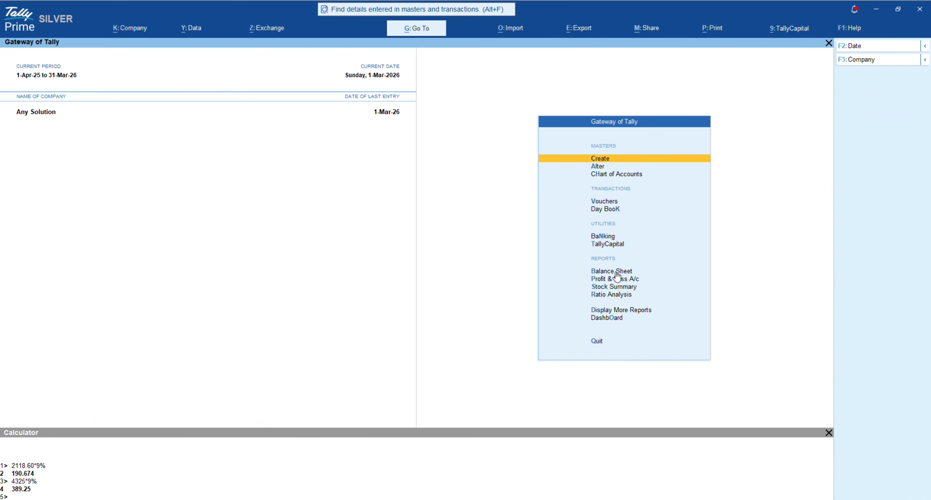